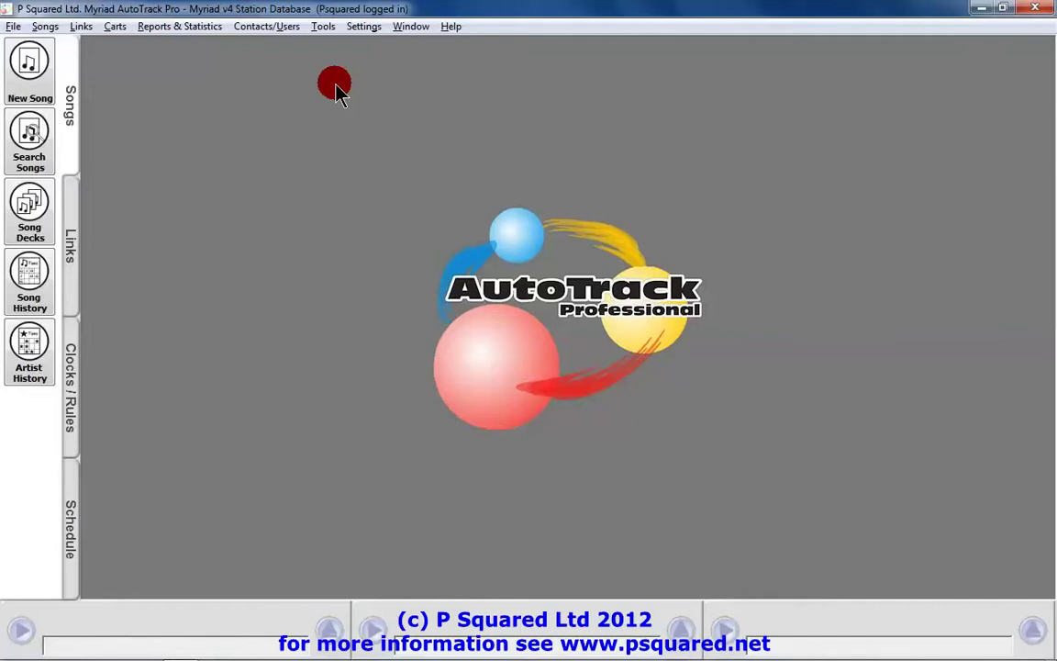
Step: Start a new song and list the audio carts in the range 3001 to 3333 for it
{"action": "left_click", "coordinate": [35, 83]}
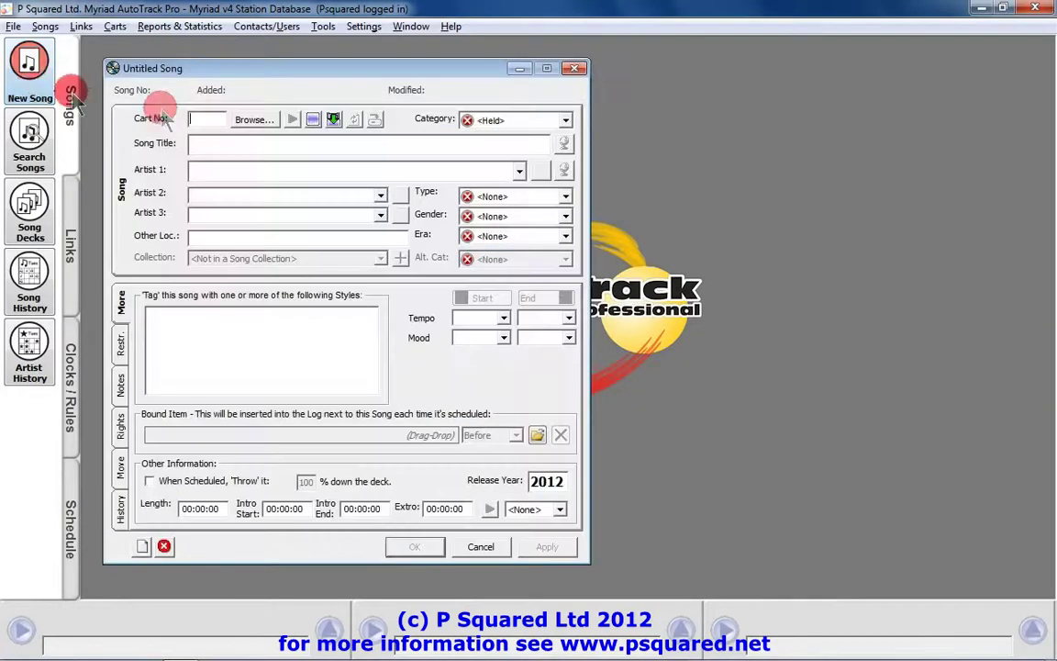
{"action": "left_click", "coordinate": [250, 121]}
{"action": "left_click_drag", "start_coordinate": [369, 72], "coordinate": [737, 82]}
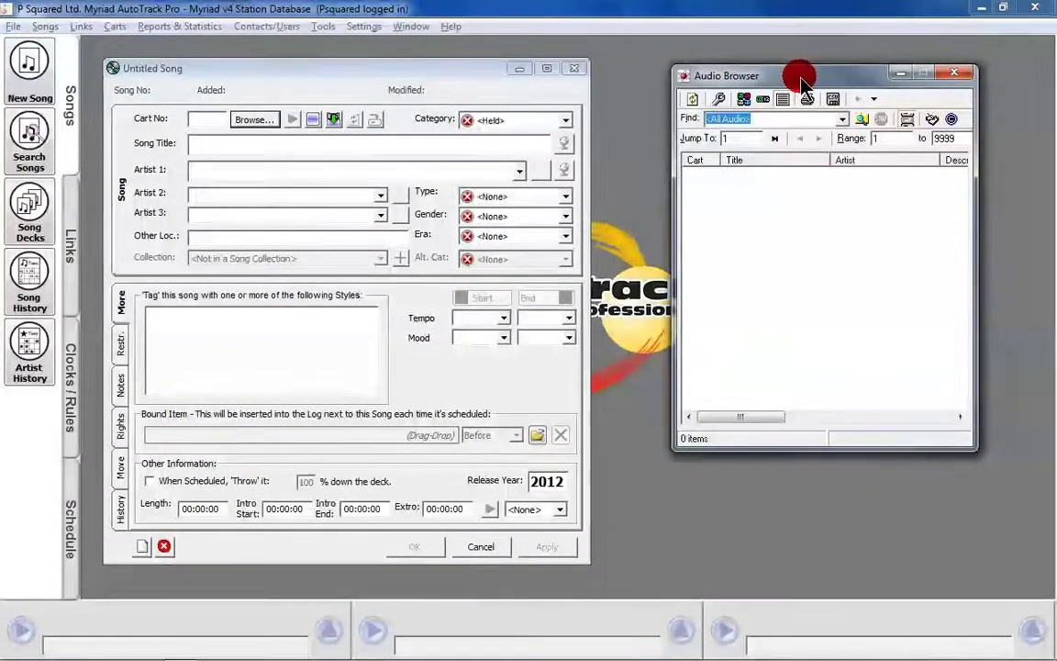
{"action": "left_click", "coordinate": [894, 138]}
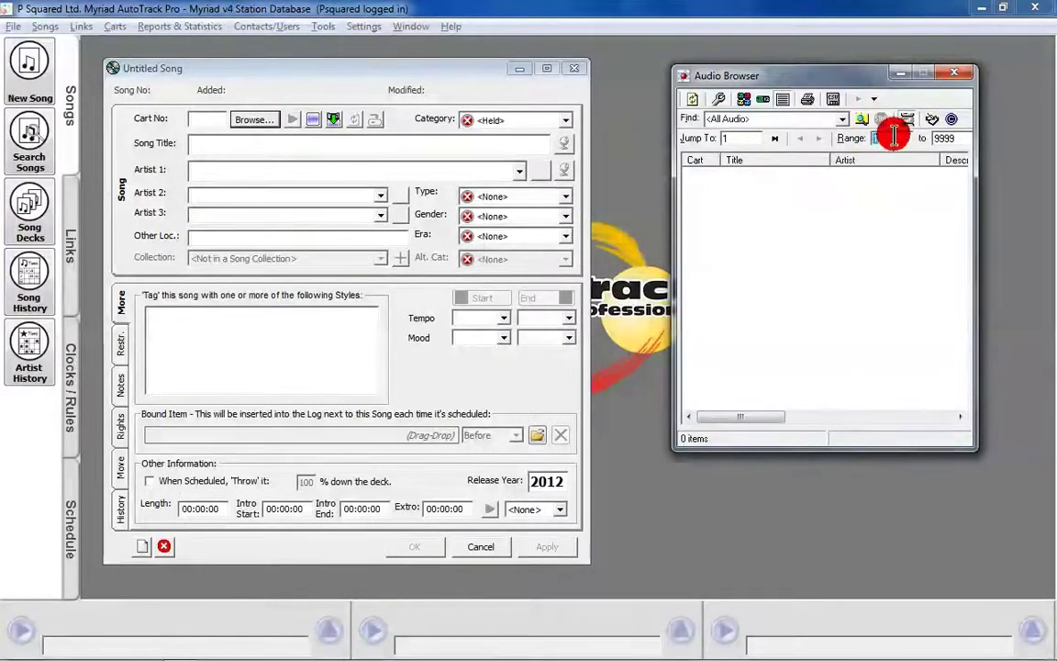
{"action": "type", "text": "3"}
{"action": "key", "text": "Tab"}
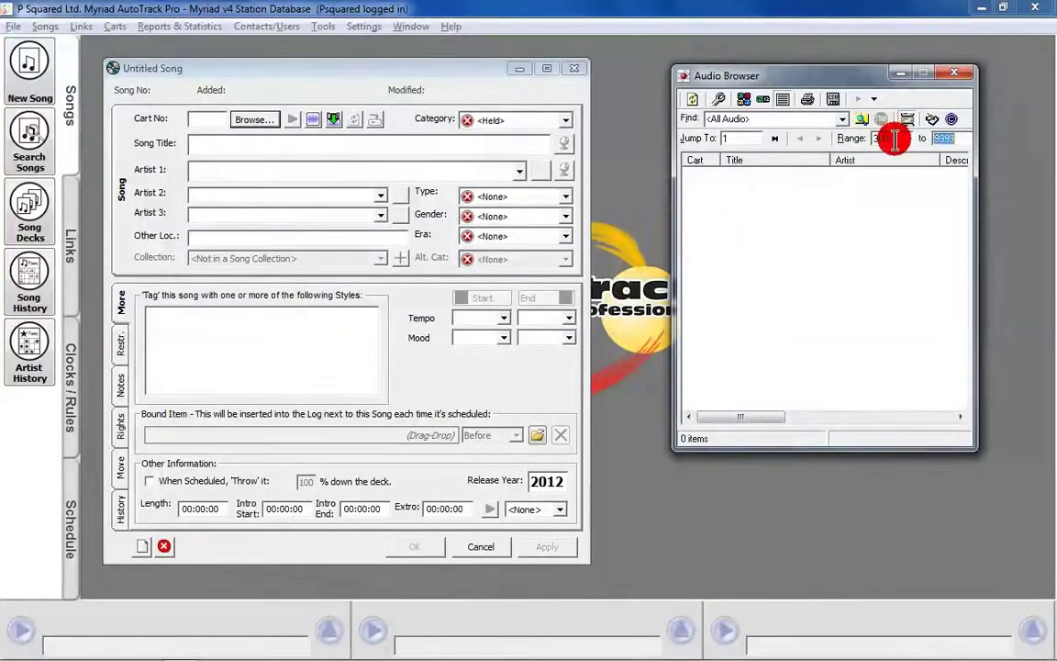
{"action": "type", "text": "333"}
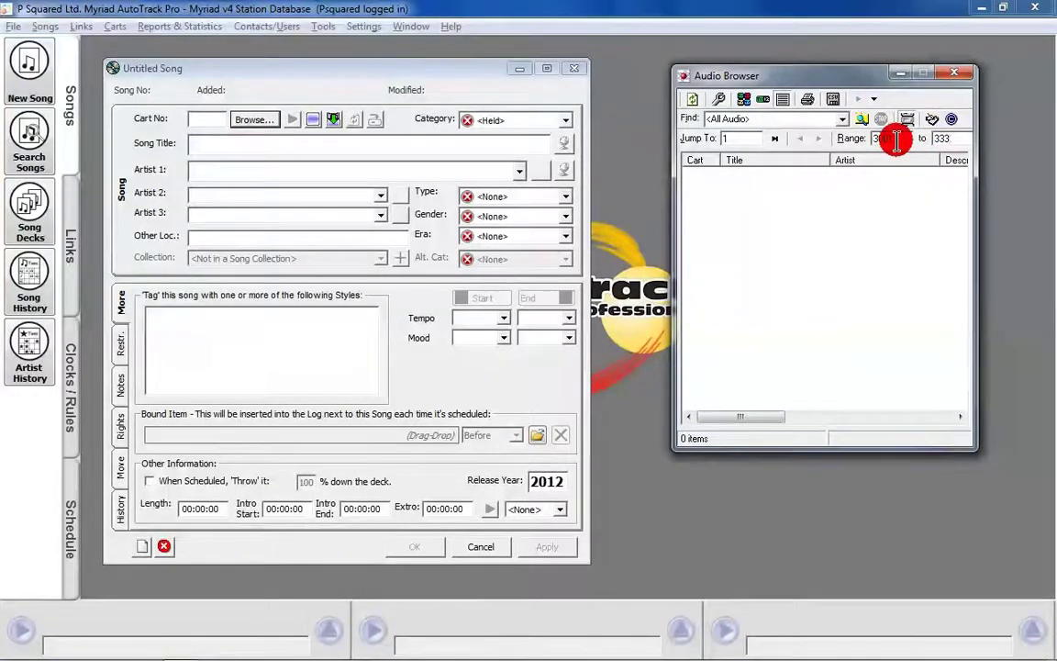
{"action": "key", "text": "Return"}
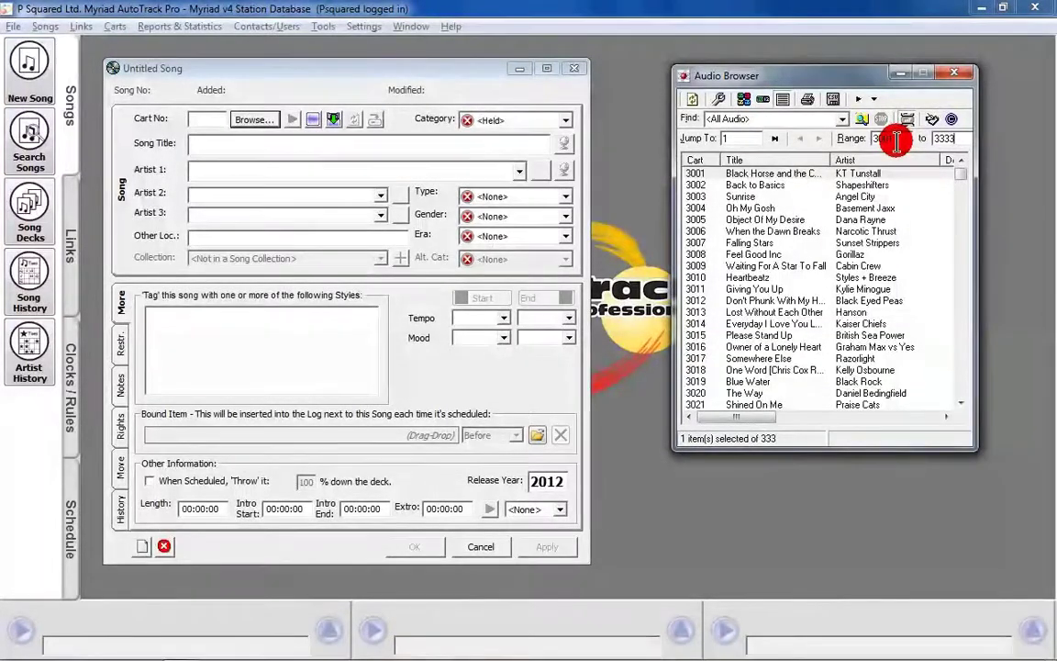
Step: Assign cart 3020, "The Way", to the new song and set its category to B-List
{"action": "left_click", "coordinate": [868, 393]}
{"action": "double_click", "coordinate": [869, 394]}
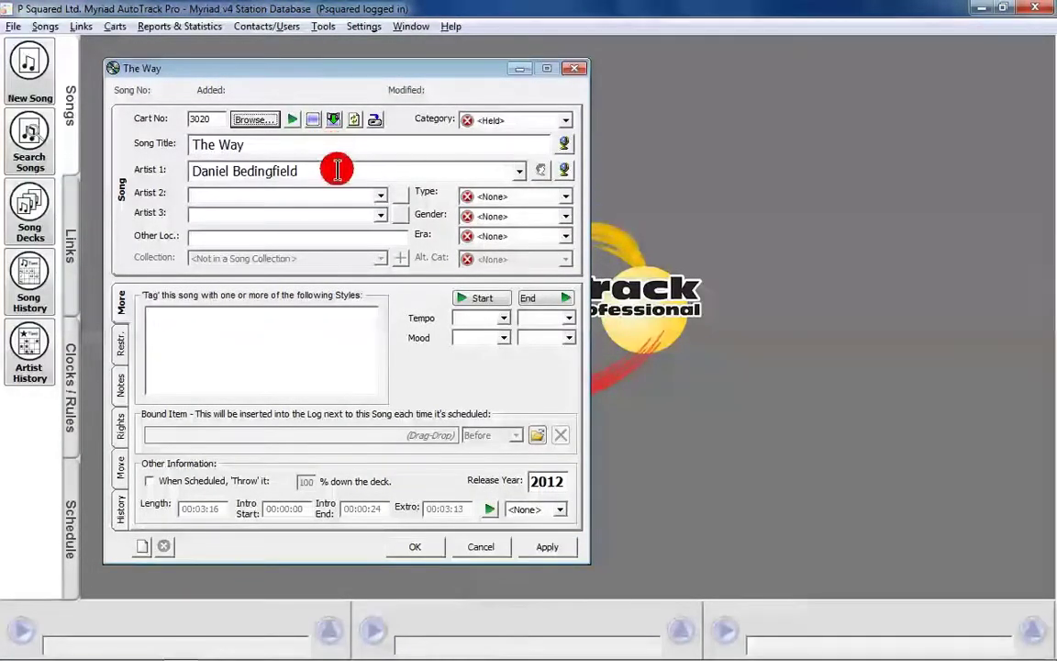
{"action": "left_click", "coordinate": [566, 123]}
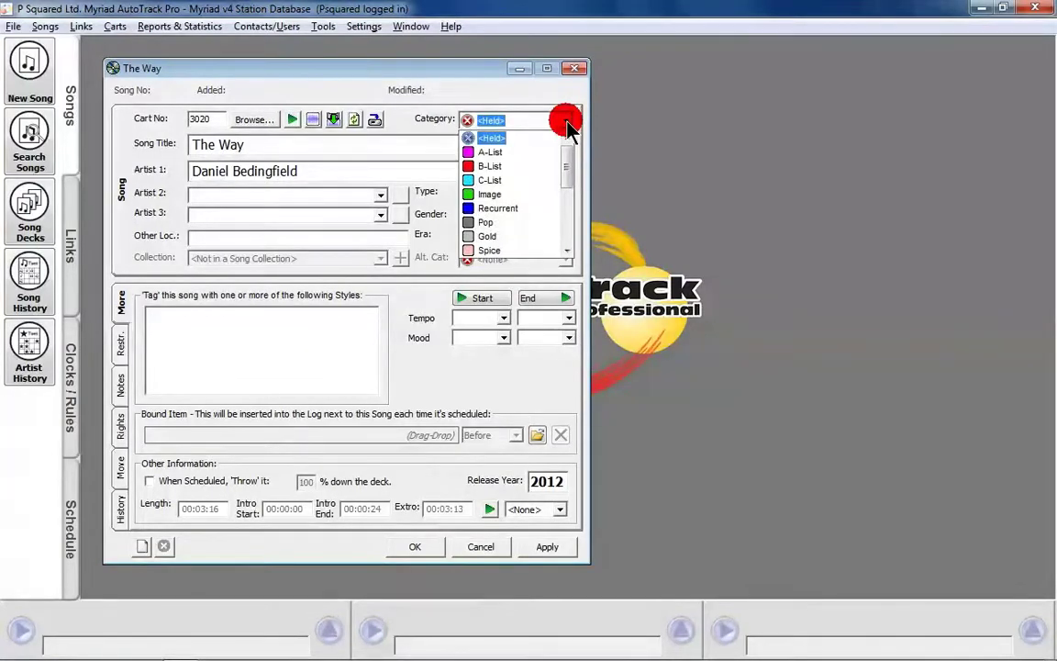
{"action": "left_click", "coordinate": [492, 167]}
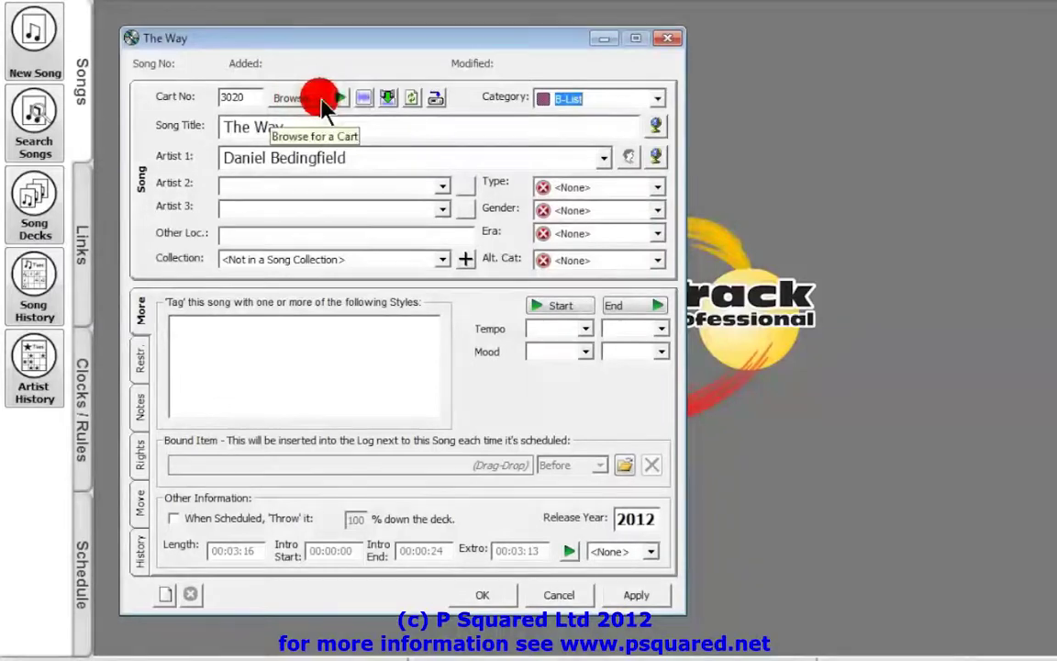
Step: Preview the song's audio and view the cart's waveform with its intro, hook and extro points
{"action": "left_click", "coordinate": [338, 99]}
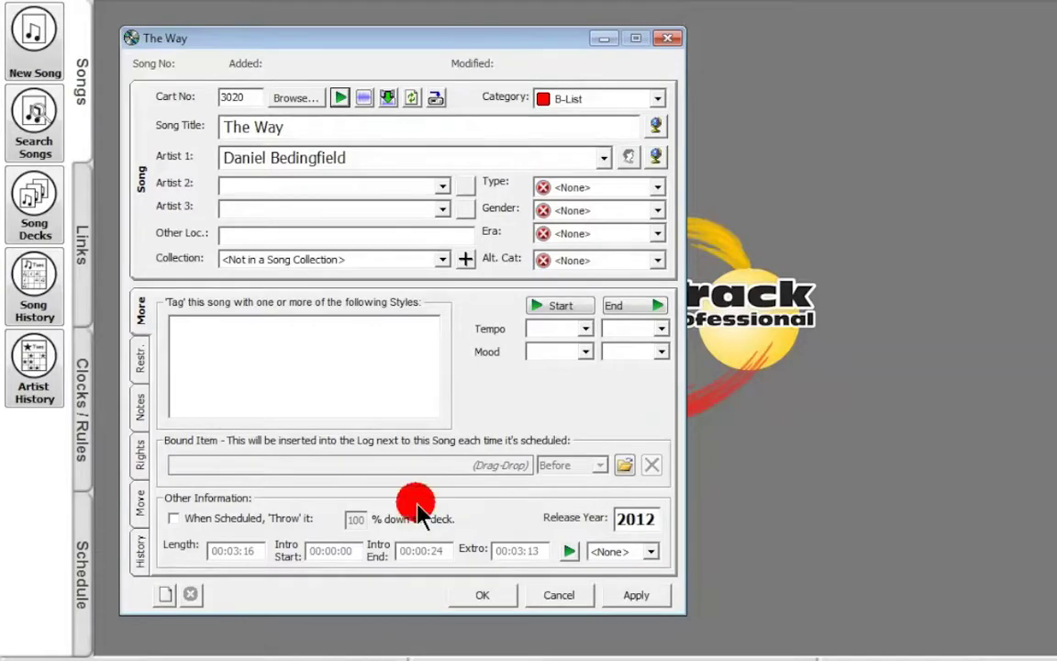
{"action": "left_click", "coordinate": [372, 103]}
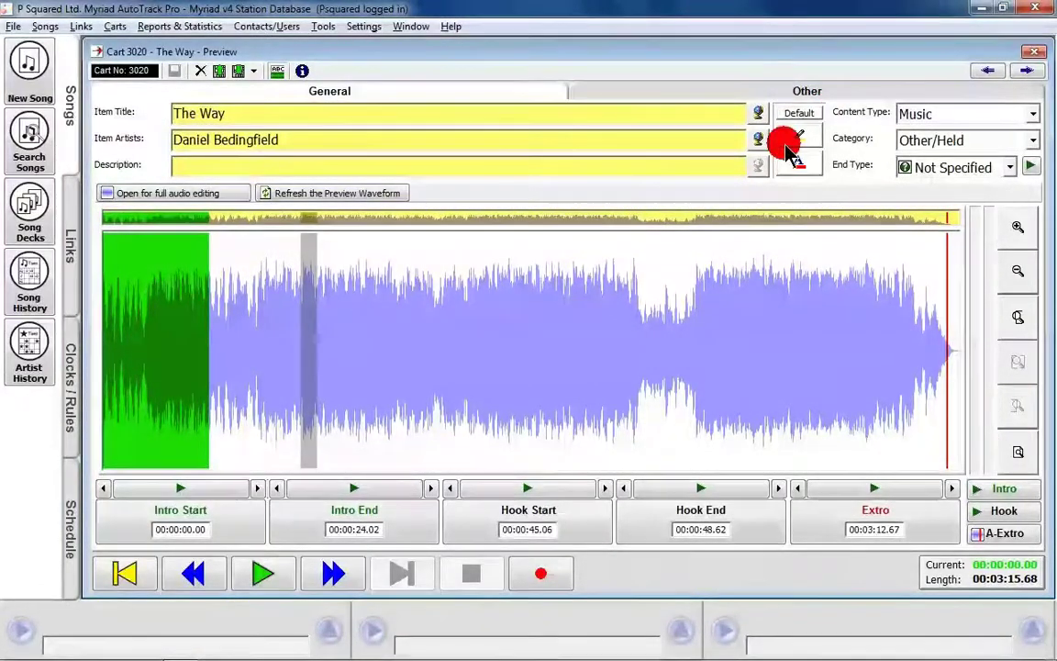
{"action": "left_click", "coordinate": [1030, 53]}
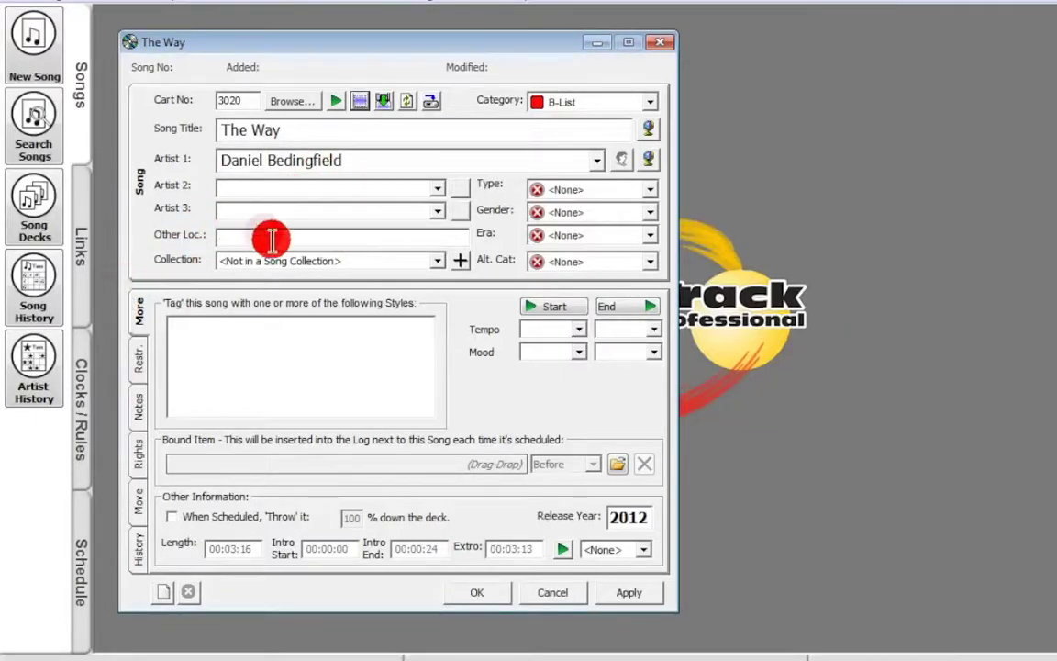
Step: Review the available choices for the song's collection, type and alternative category
{"action": "left_click", "coordinate": [432, 259]}
{"action": "left_click", "coordinate": [435, 262]}
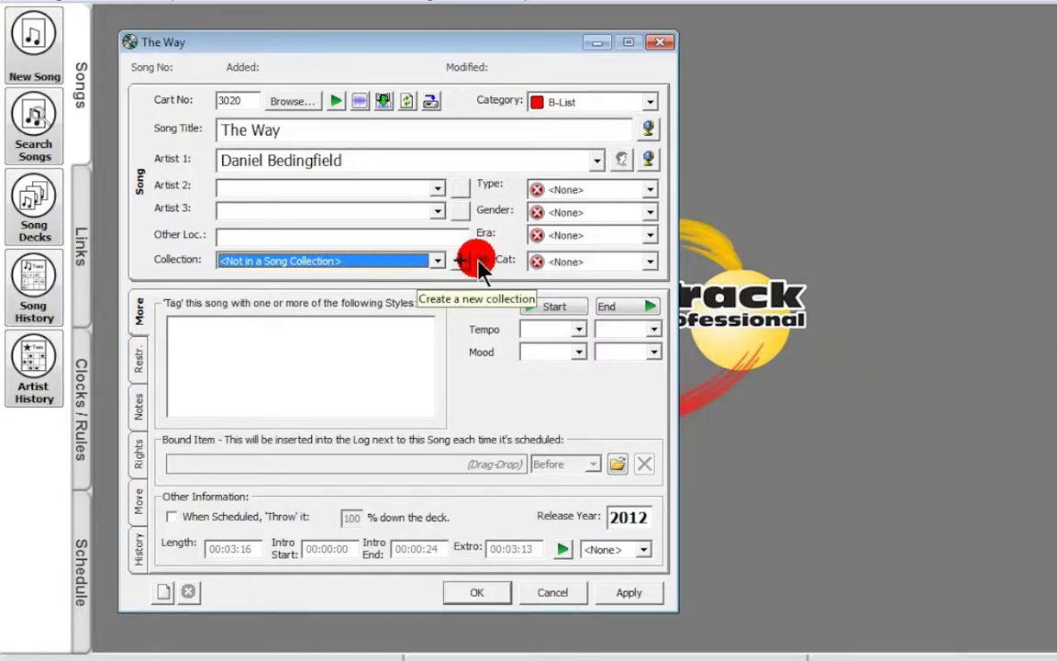
{"action": "left_click", "coordinate": [657, 195]}
{"action": "left_click", "coordinate": [655, 196]}
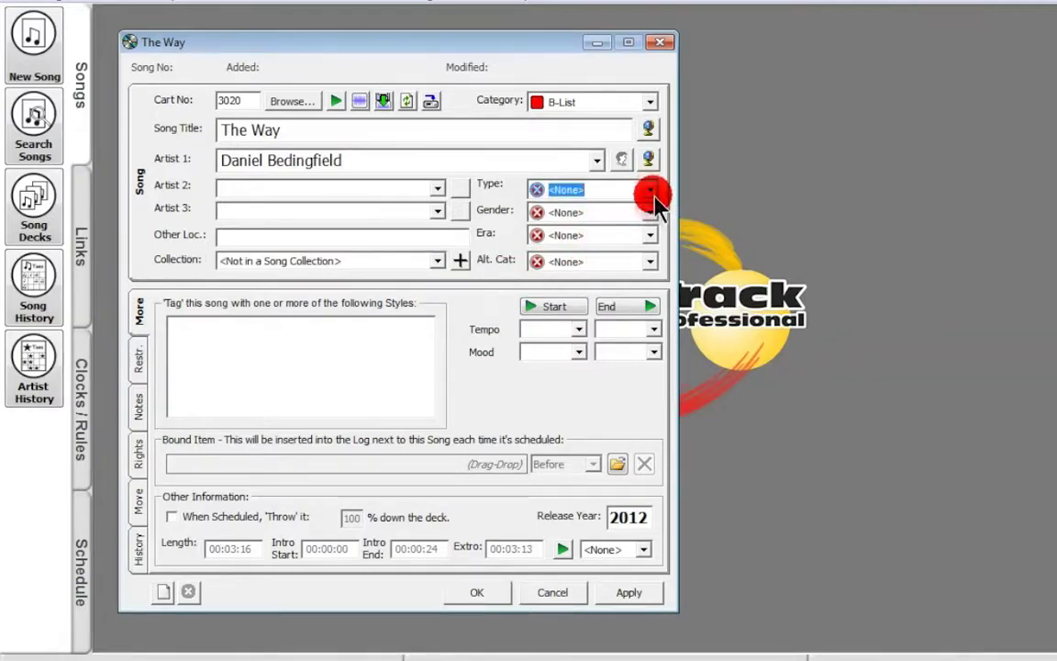
{"action": "left_click", "coordinate": [651, 266]}
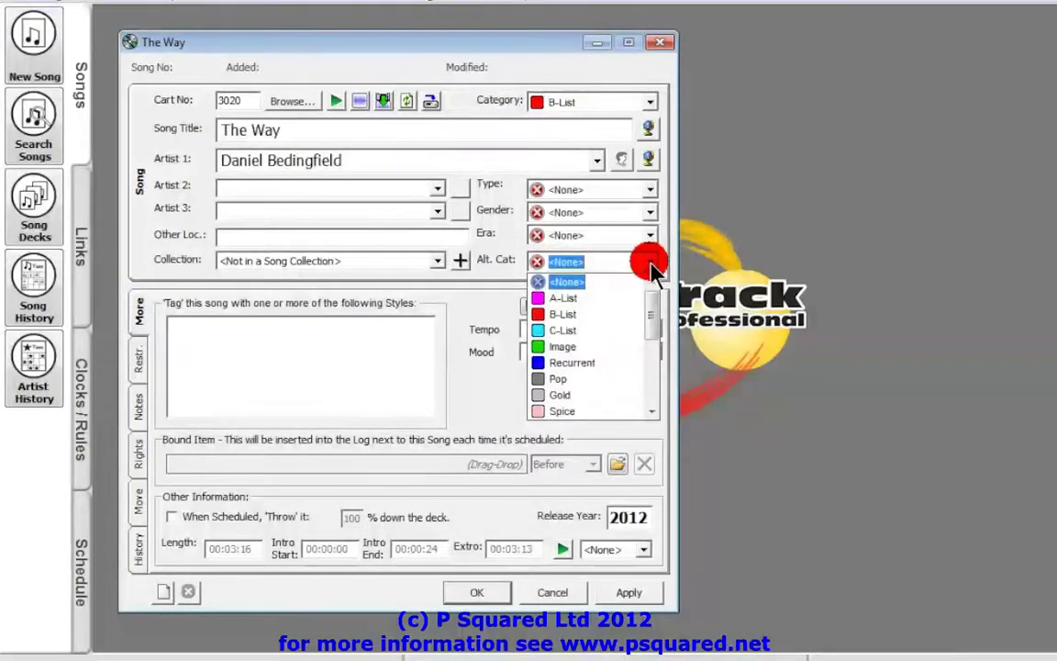
{"action": "left_click", "coordinate": [653, 267]}
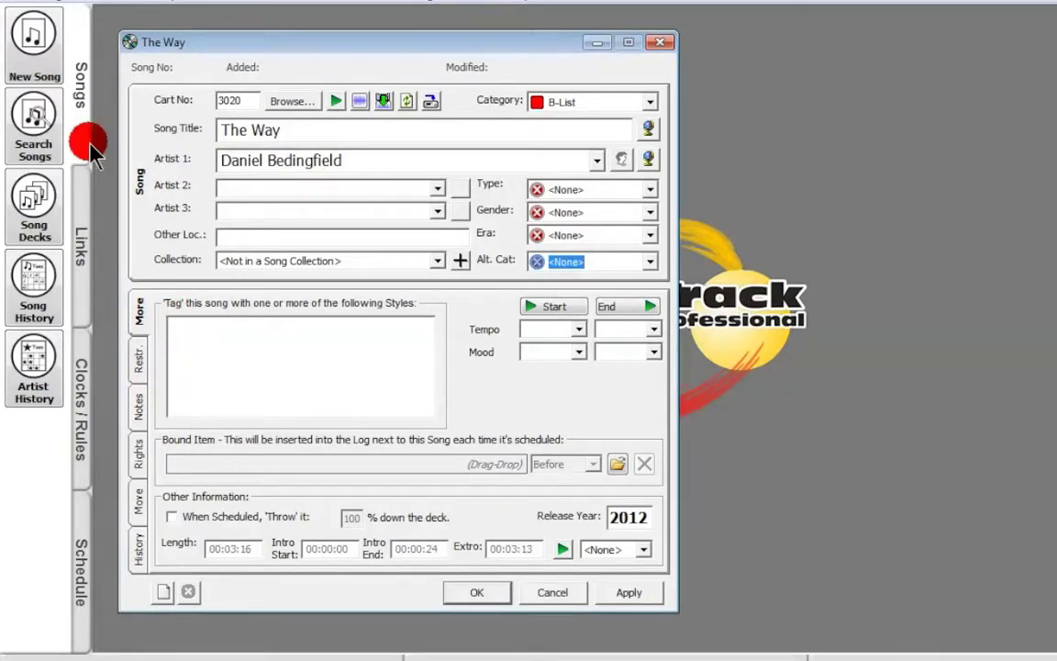
Step: Open the song styles list and enter "Friday night out" as the first style
{"action": "left_click", "coordinate": [53, 2]}
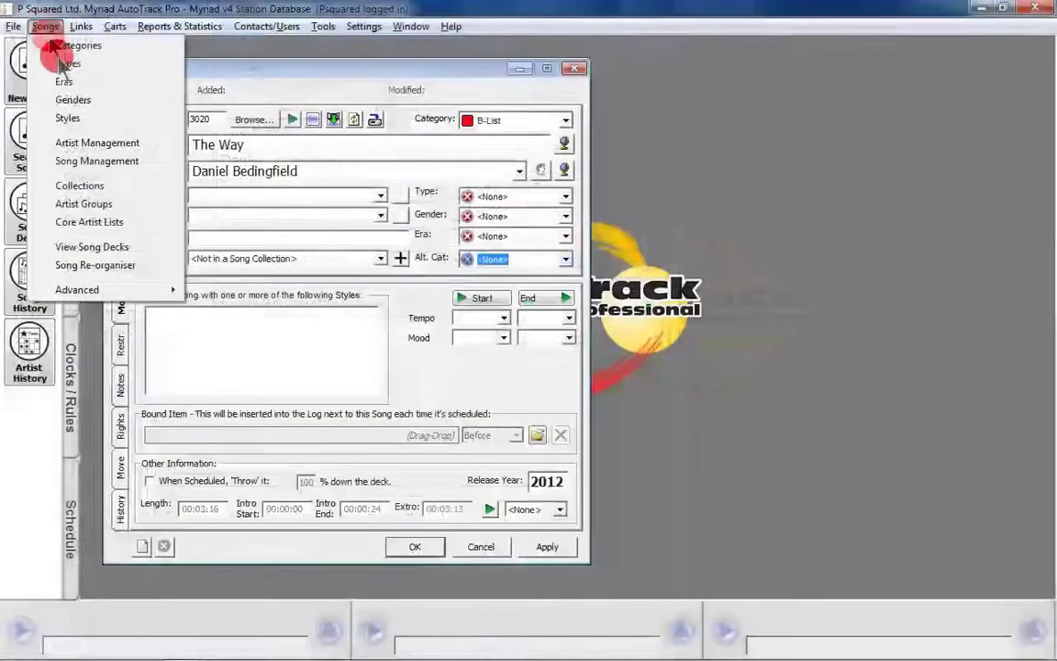
{"action": "left_click", "coordinate": [77, 100]}
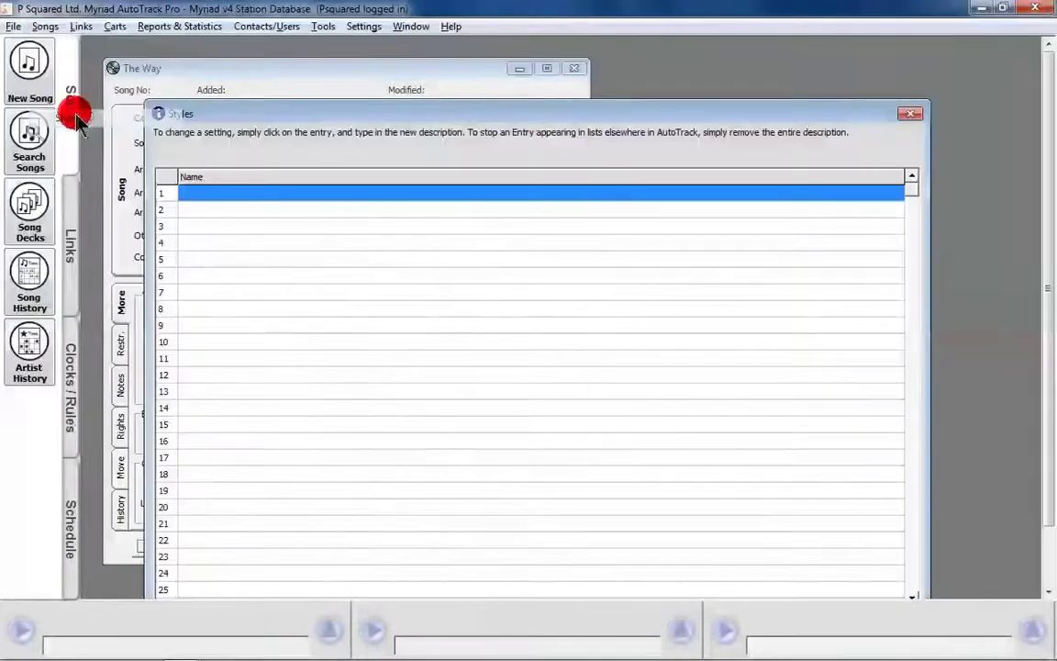
{"action": "left_click", "coordinate": [264, 194]}
{"action": "type", "text": "FGri"}
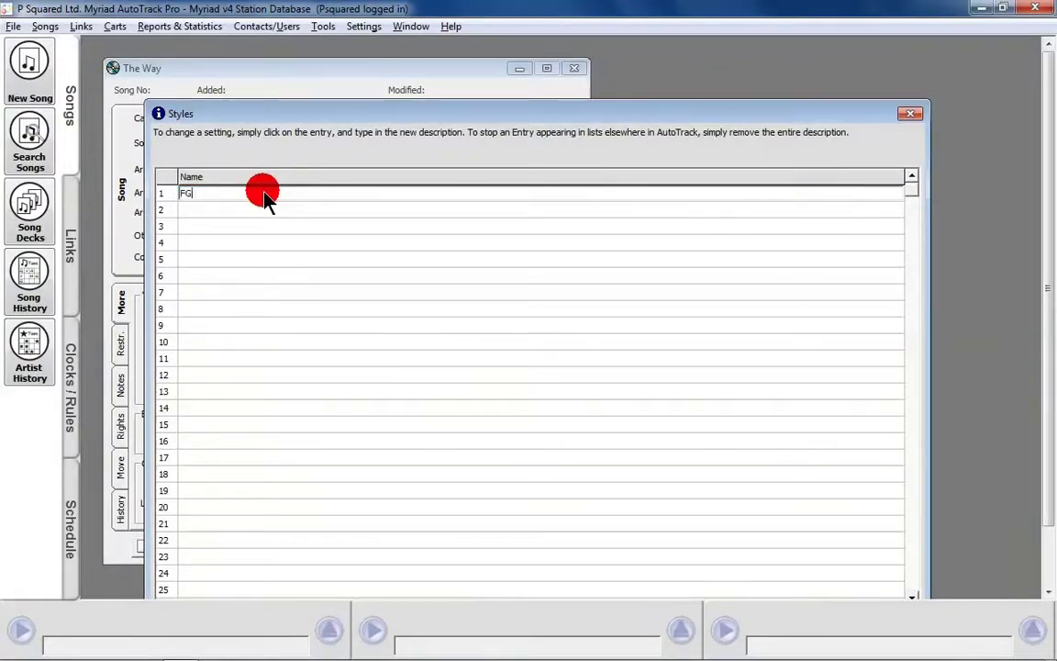
{"action": "key", "text": "BackSpace"}
{"action": "key", "text": "BackSpace"}
{"action": "key", "text": "BackSpace"}
{"action": "type", "text": "riday night out"}
{"action": "key", "text": "Return"}
Step: Add "Number One", "One Hit Wonder" and "Movie Hit" as styles 2 to 4
{"action": "key", "text": "Down"}
{"action": "type", "text": "Number One"}
{"action": "key", "text": "Return"}
{"action": "key", "text": "Down"}
{"action": "type", "text": "One Hit Wonder"}
{"action": "key", "text": "Return"}
{"action": "key", "text": "Down"}
{"action": "type", "text": "Movie Hit"}
{"action": "key", "text": "Return"}
Step: Add "Million Seller", "British" and "Number 2" as styles 5 to 7 and save the styles list
{"action": "key", "text": "Down"}
{"action": "type", "text": "Million Seller"}
{"action": "key", "text": "Return"}
{"action": "key", "text": "Down"}
{"action": "type", "text": "British"}
{"action": "key", "text": "Return"}
{"action": "key", "text": "Down"}
{"action": "type", "text": "Number 2"}
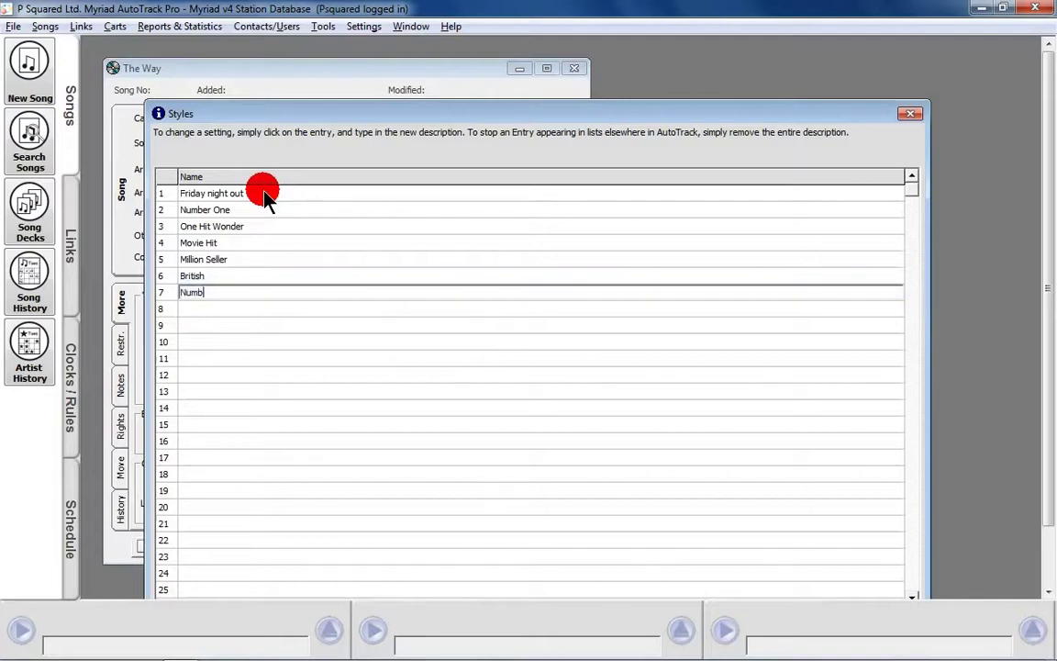
{"action": "key", "text": "Return"}
{"action": "left_click_drag", "start_coordinate": [393, 120], "coordinate": [393, 72]}
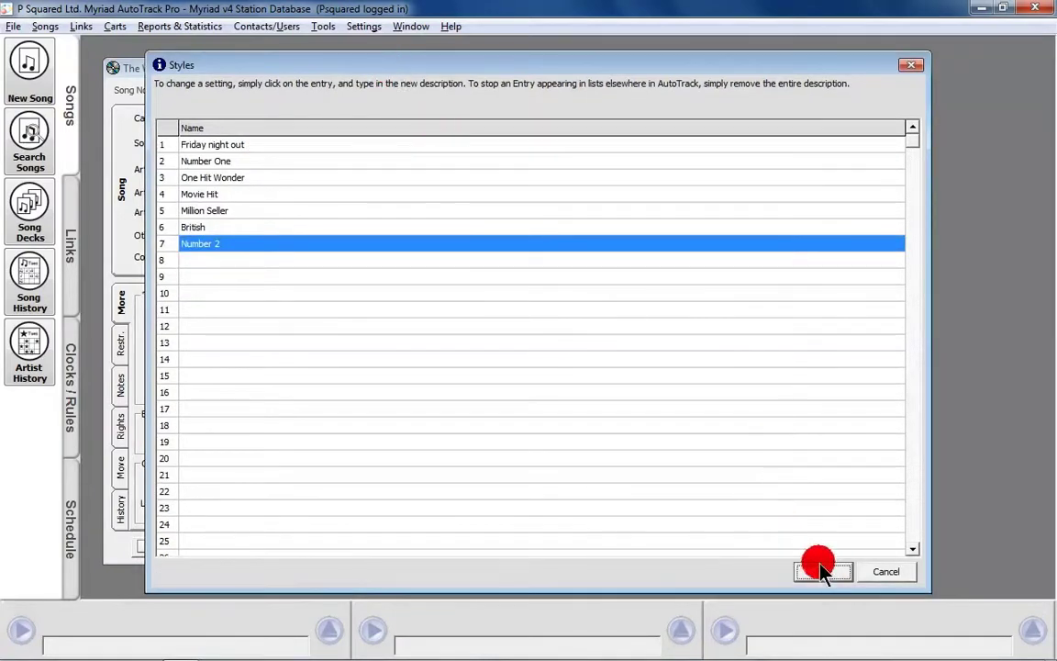
{"action": "left_click", "coordinate": [826, 572]}
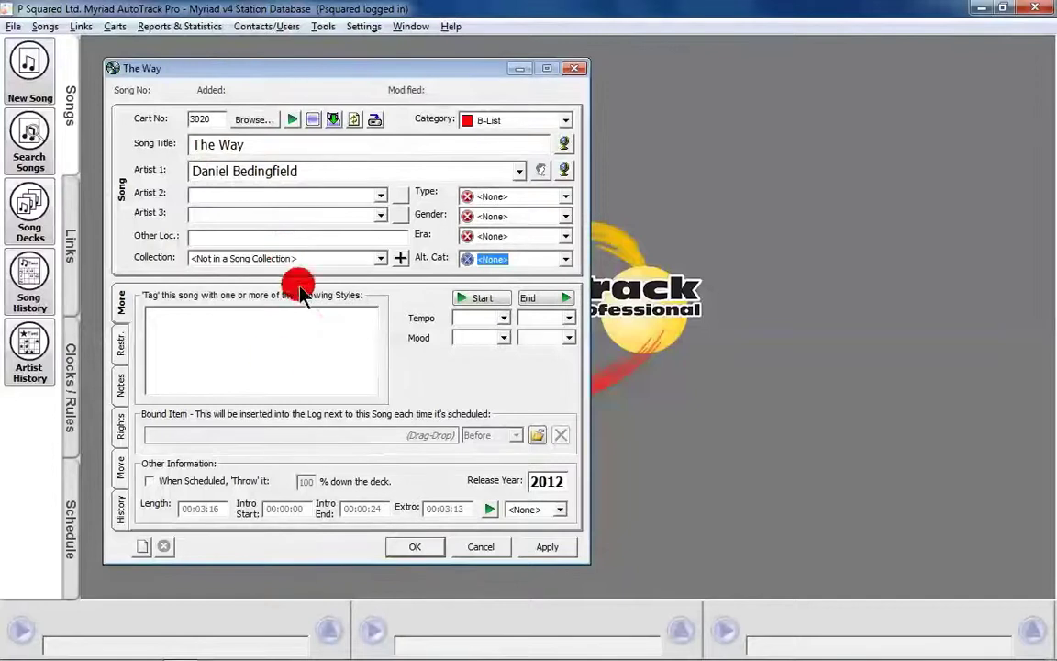
Step: Save the new song "The Way" and close its window
{"action": "left_click", "coordinate": [542, 550]}
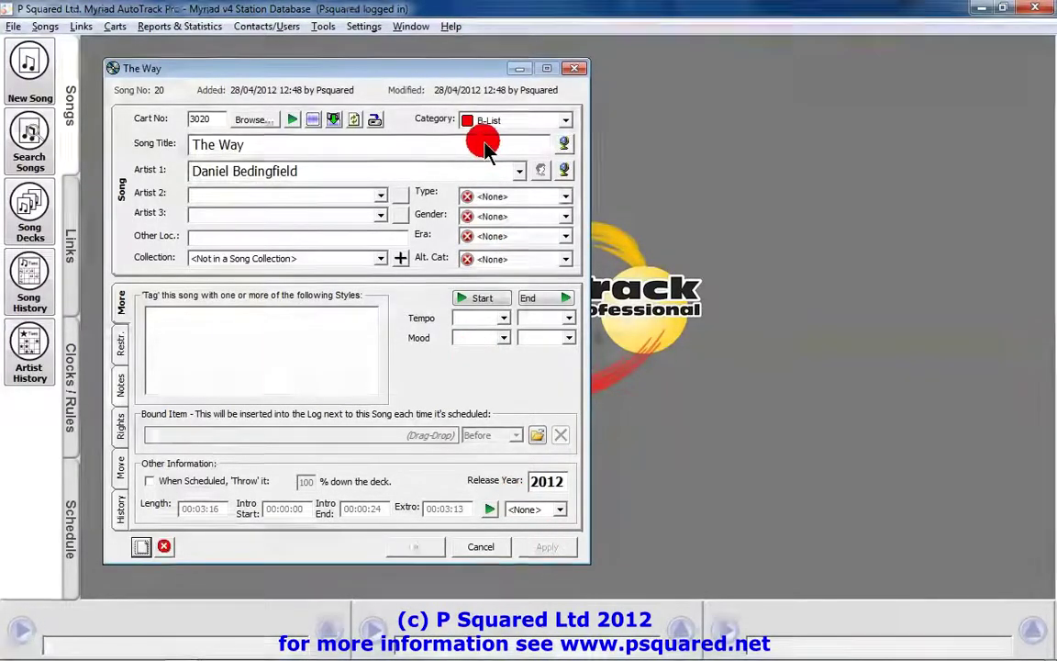
{"action": "left_click", "coordinate": [478, 549]}
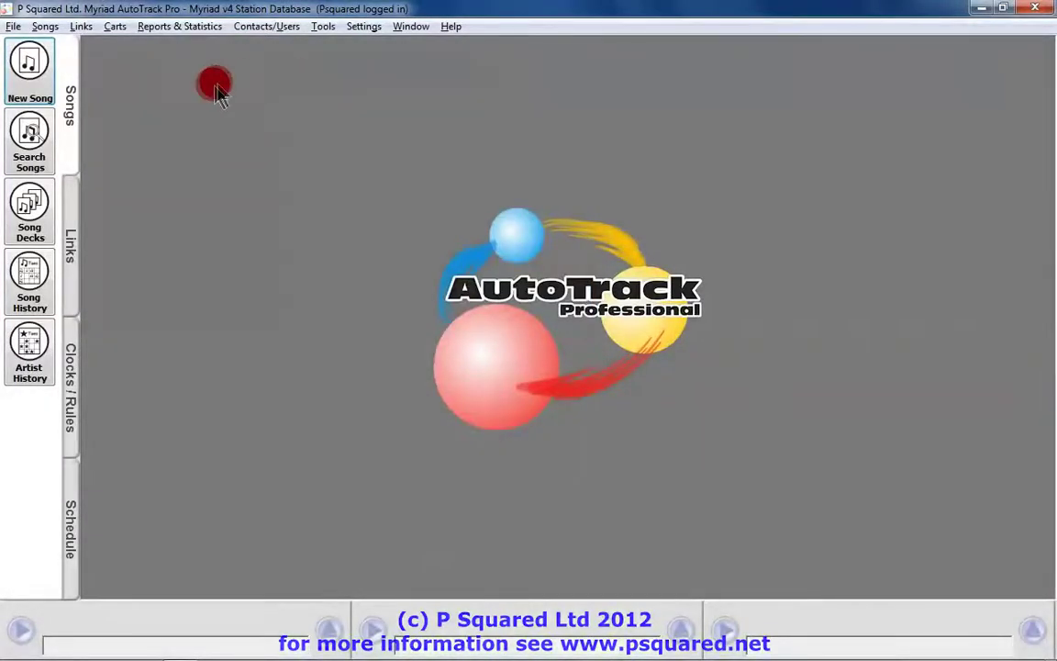
Step: Search the songs by artist for "daniel", open "The Way" from the results and close the search
{"action": "left_click", "coordinate": [32, 140]}
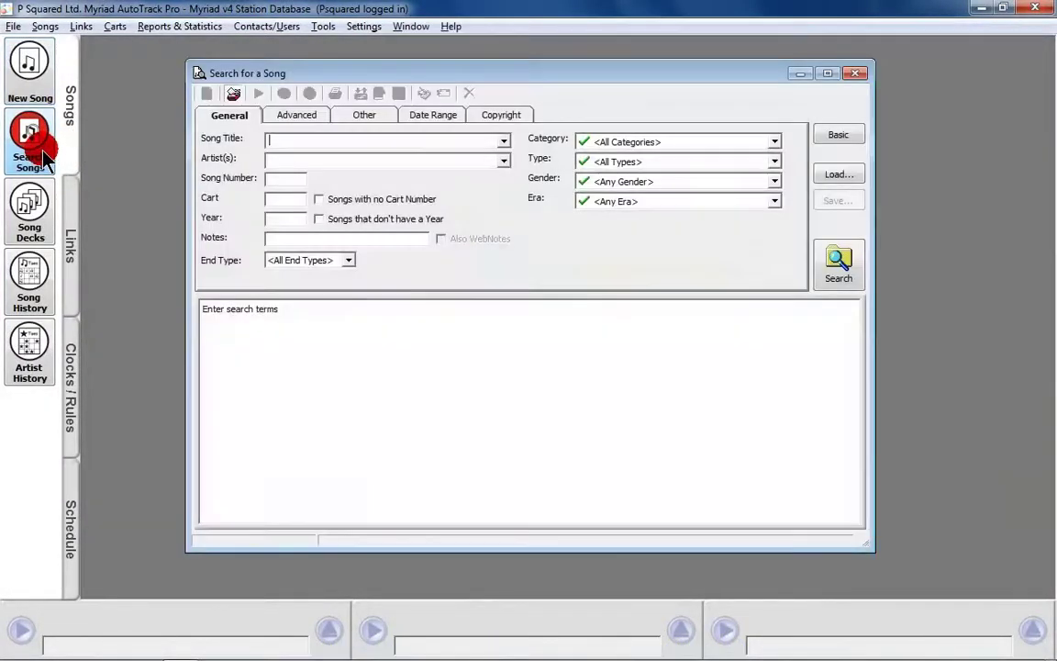
{"action": "left_click", "coordinate": [357, 165]}
{"action": "type", "text": "daniel"}
{"action": "key", "text": "Return"}
{"action": "double_click", "coordinate": [424, 324]}
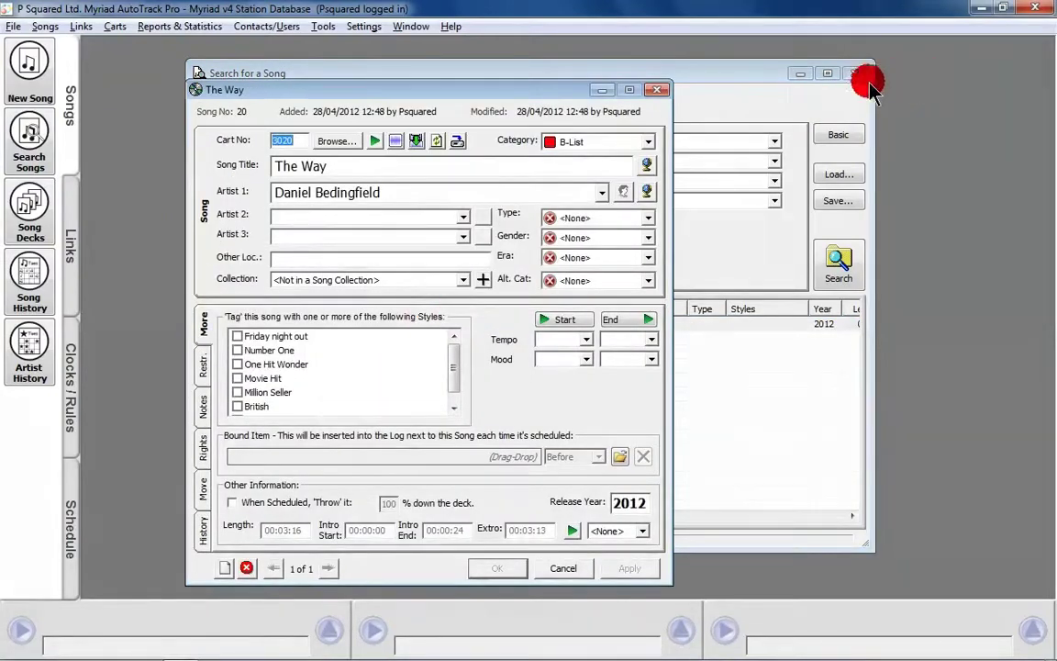
{"action": "left_click", "coordinate": [862, 79]}
{"action": "left_click_drag", "start_coordinate": [477, 92], "coordinate": [374, 77]}
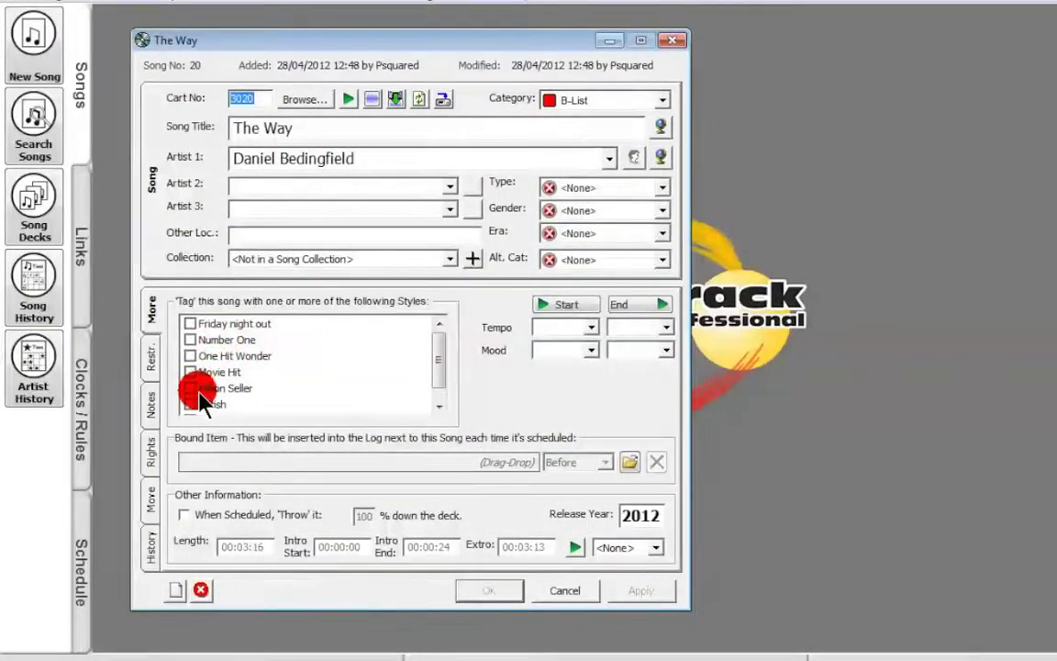
Step: Tag the song with the styles "Friday night out" and "British"
{"action": "left_click", "coordinate": [190, 324]}
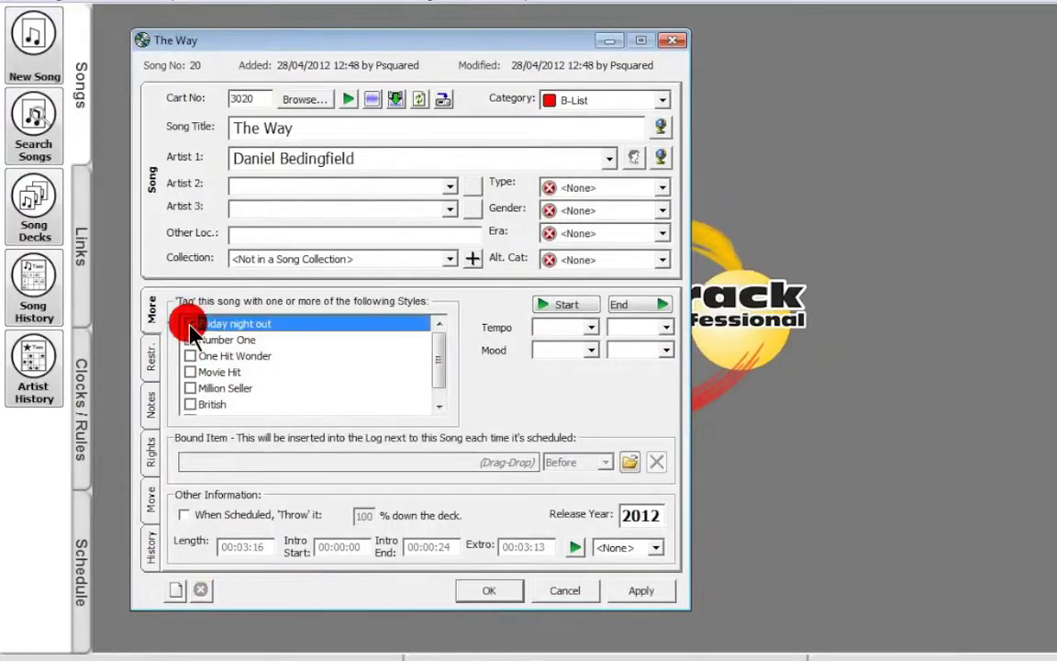
{"action": "left_click", "coordinate": [190, 404]}
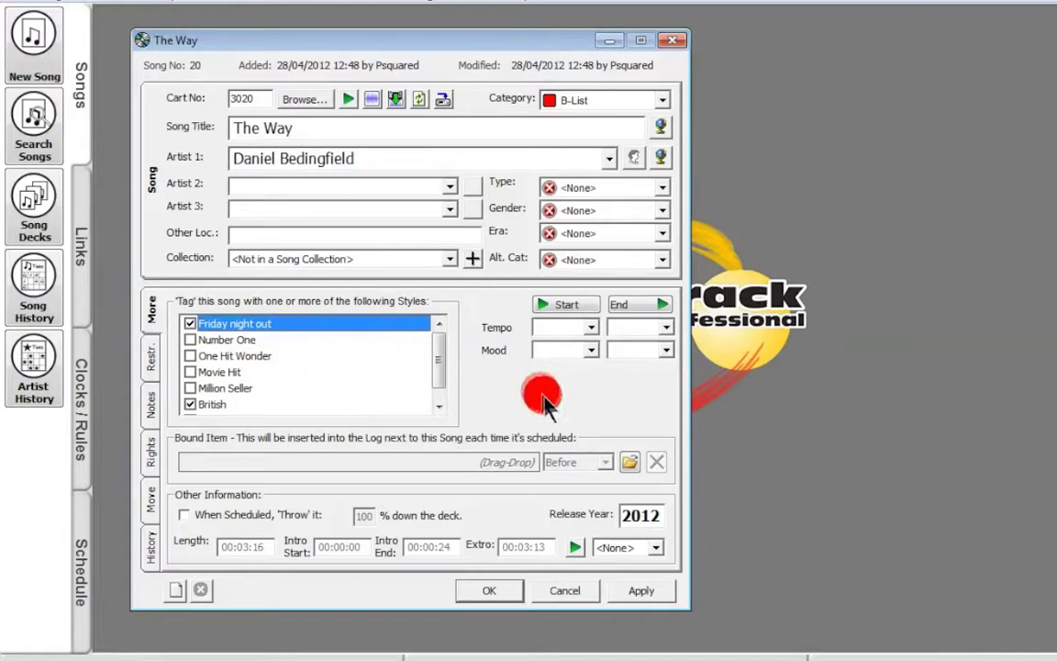
Step: Set the song's start tempo to 4 - Fast and its end tempo to 3 - Medium, listening to its start
{"action": "left_click", "coordinate": [550, 309]}
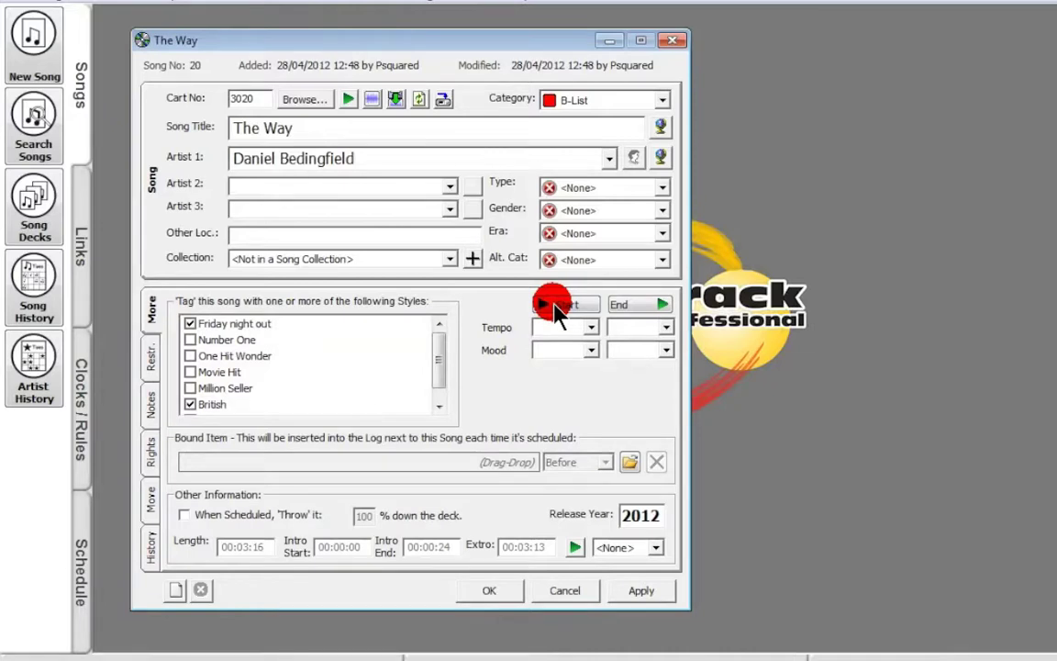
{"action": "left_click", "coordinate": [598, 328]}
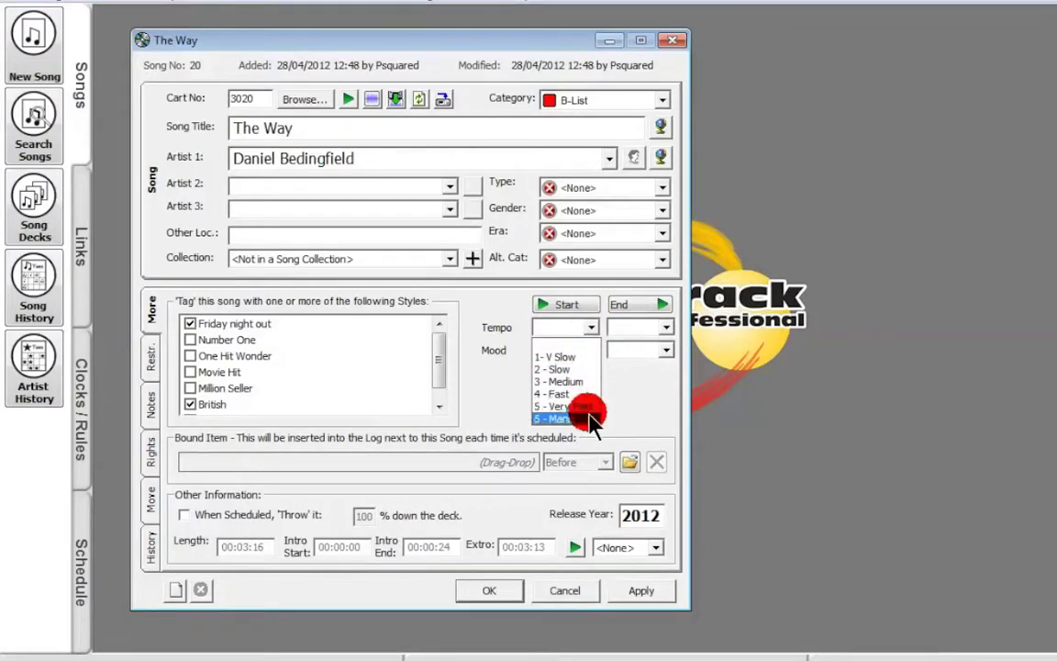
{"action": "left_click", "coordinate": [585, 394]}
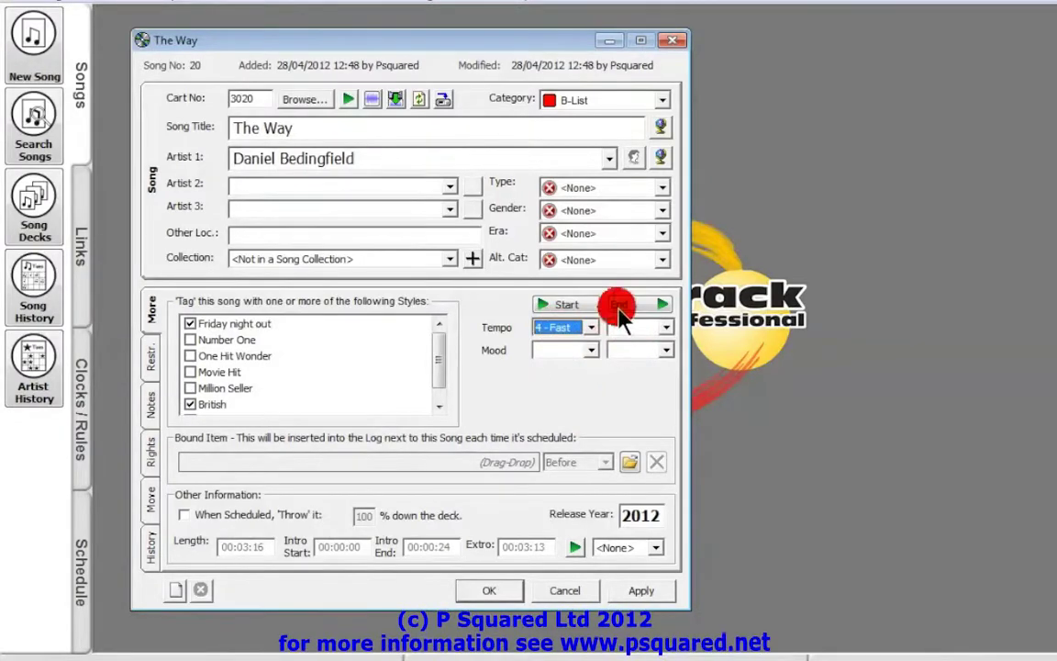
{"action": "left_click", "coordinate": [638, 329]}
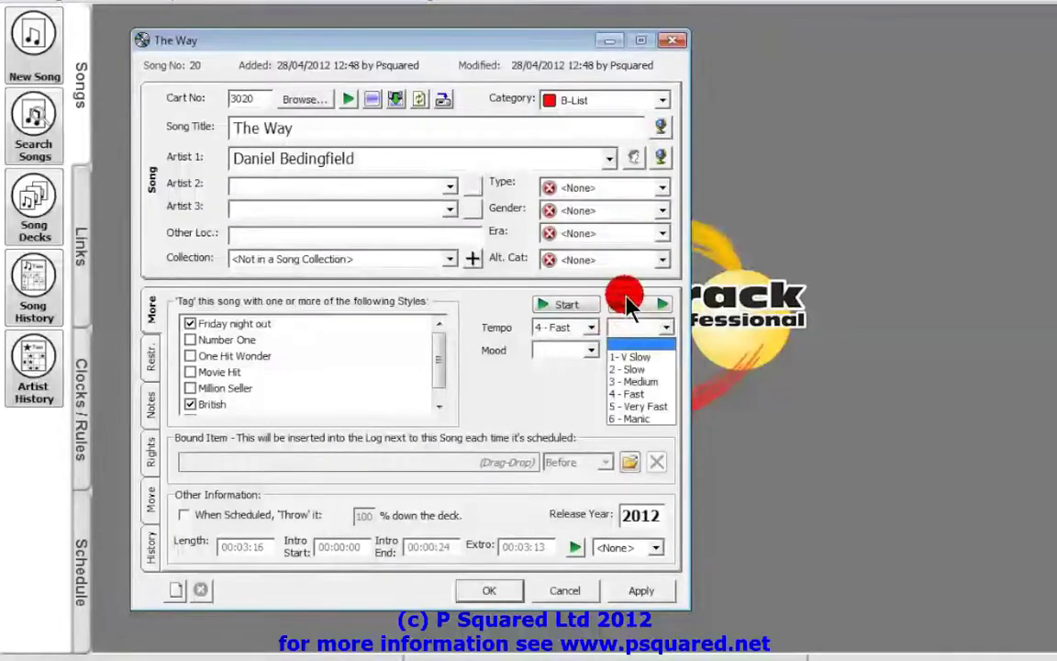
{"action": "left_click", "coordinate": [632, 308]}
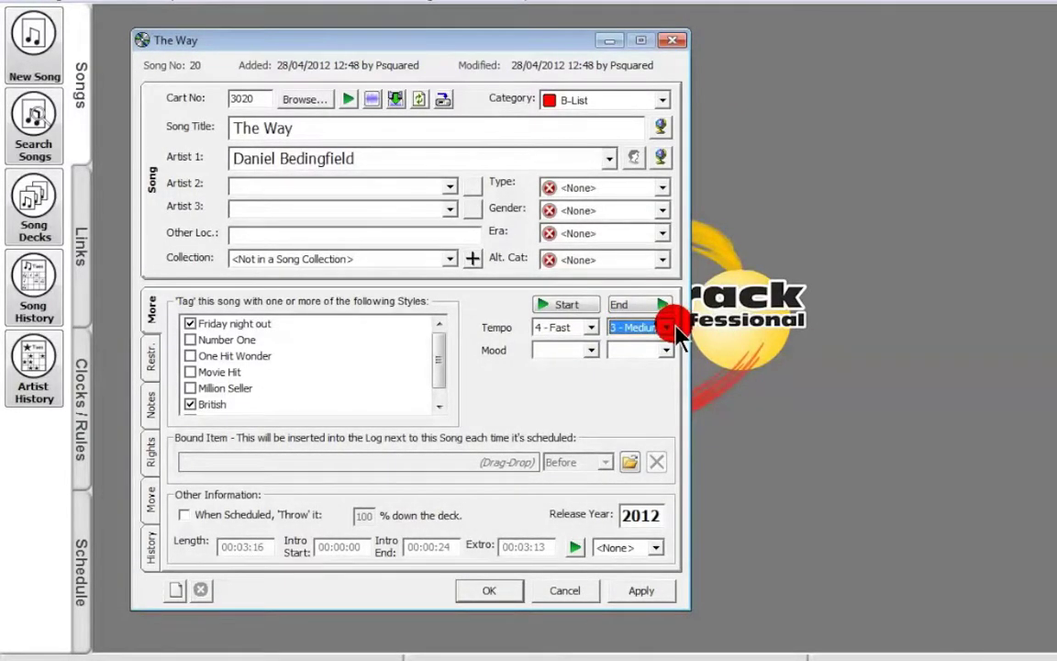
Step: Set both the song's start mood and its end mood to Happy
{"action": "left_click", "coordinate": [590, 350]}
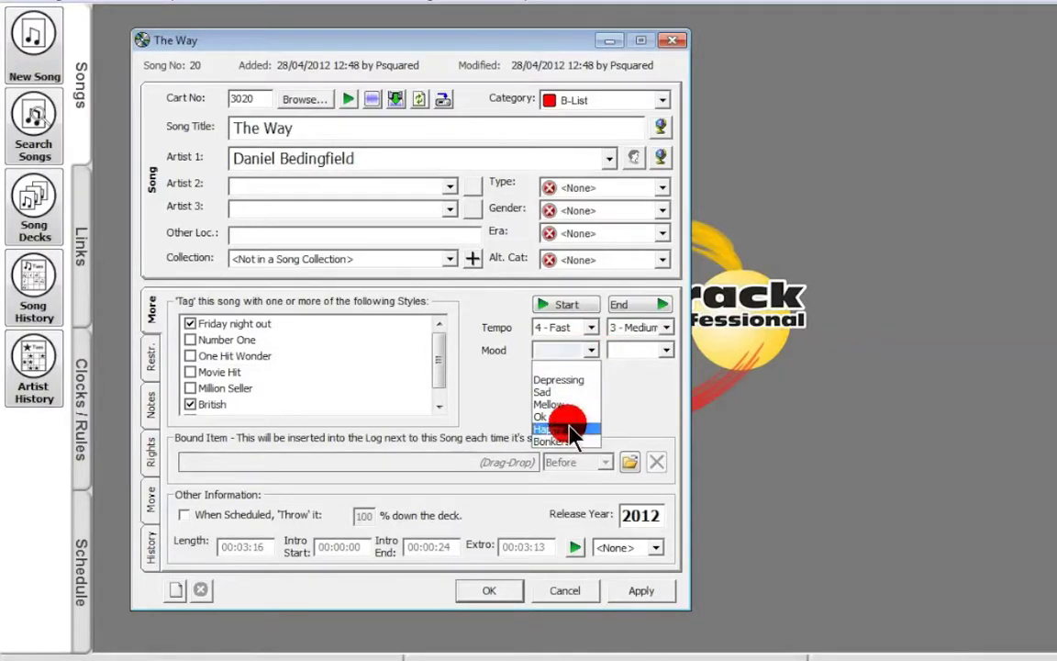
{"action": "left_click", "coordinate": [571, 431]}
{"action": "left_click", "coordinate": [634, 350]}
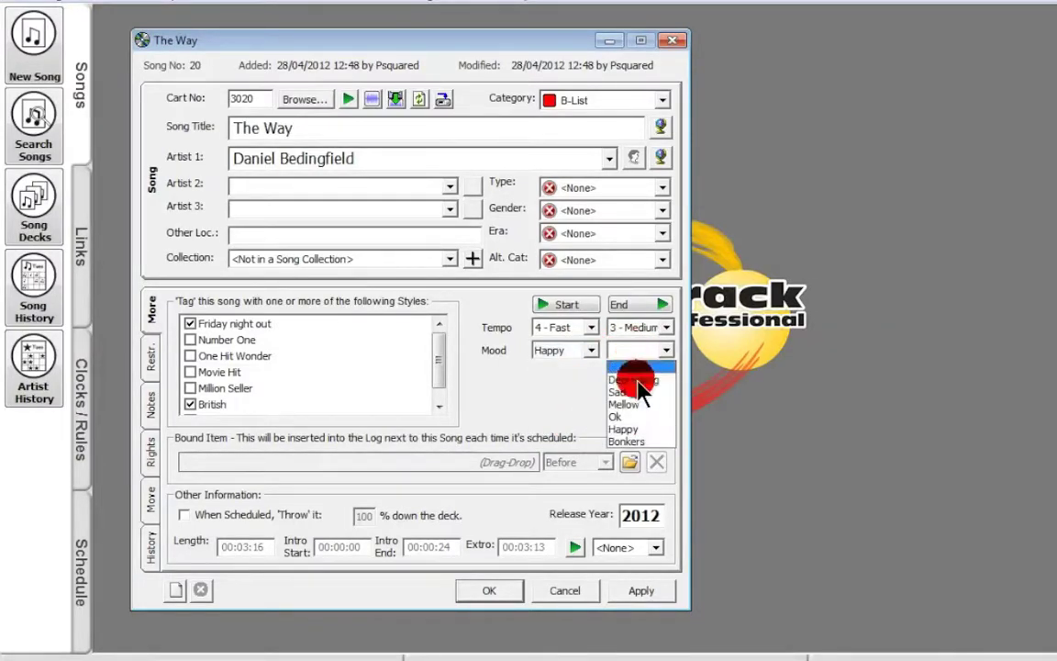
{"action": "left_click", "coordinate": [637, 431]}
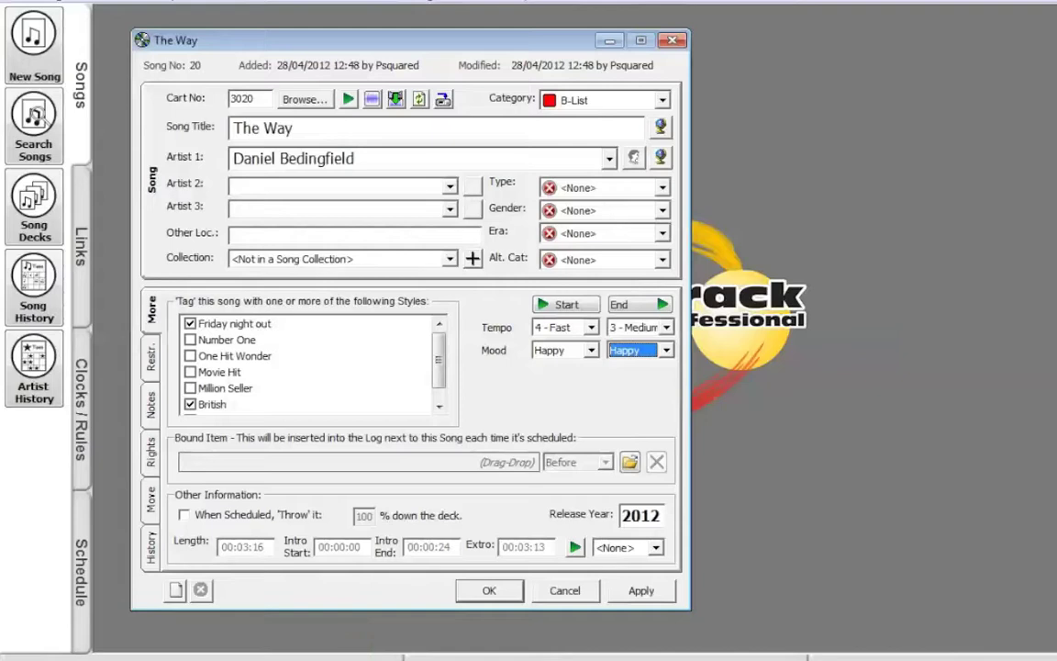
{"action": "key", "text": "Tab"}
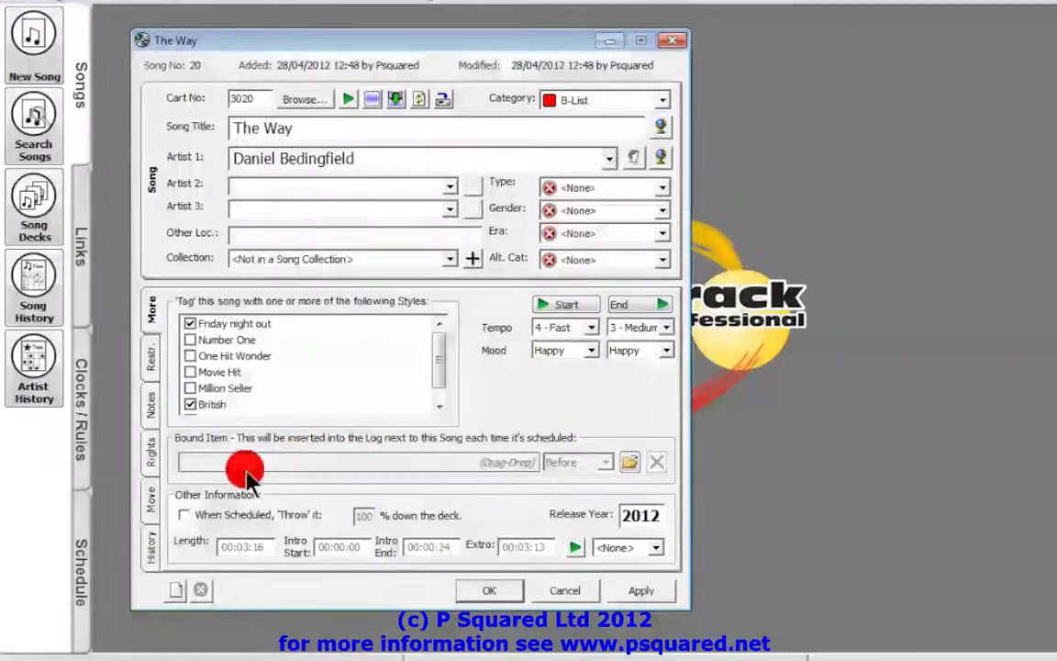
Step: Try binding the link with ID 1 before the song and remove the bound item again
{"action": "left_click", "coordinate": [624, 463]}
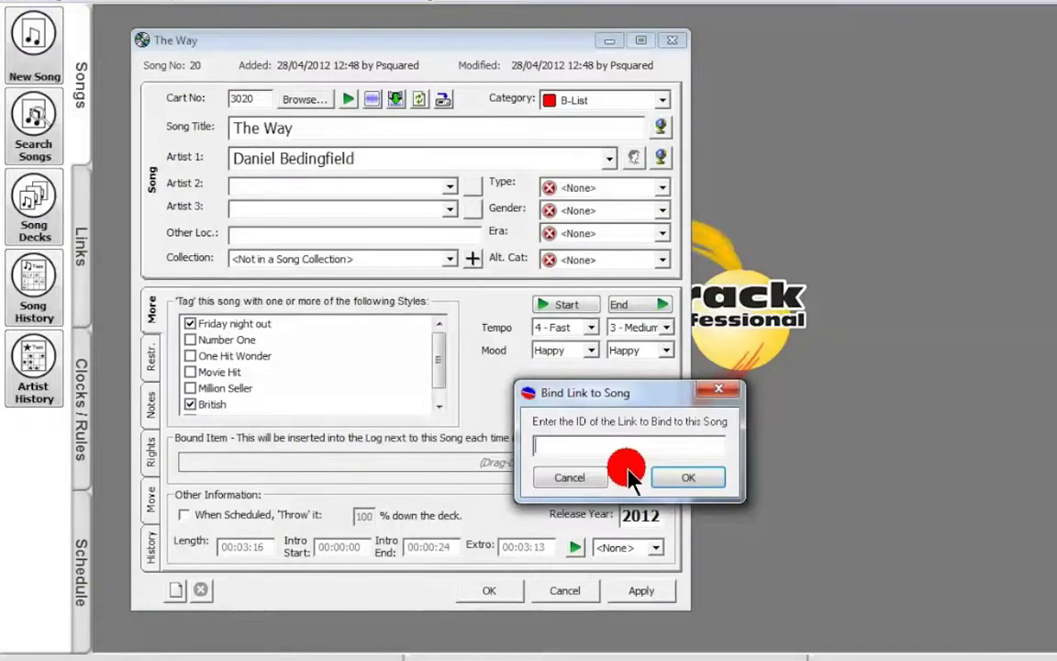
{"action": "type", "text": "1"}
{"action": "key", "text": "Return"}
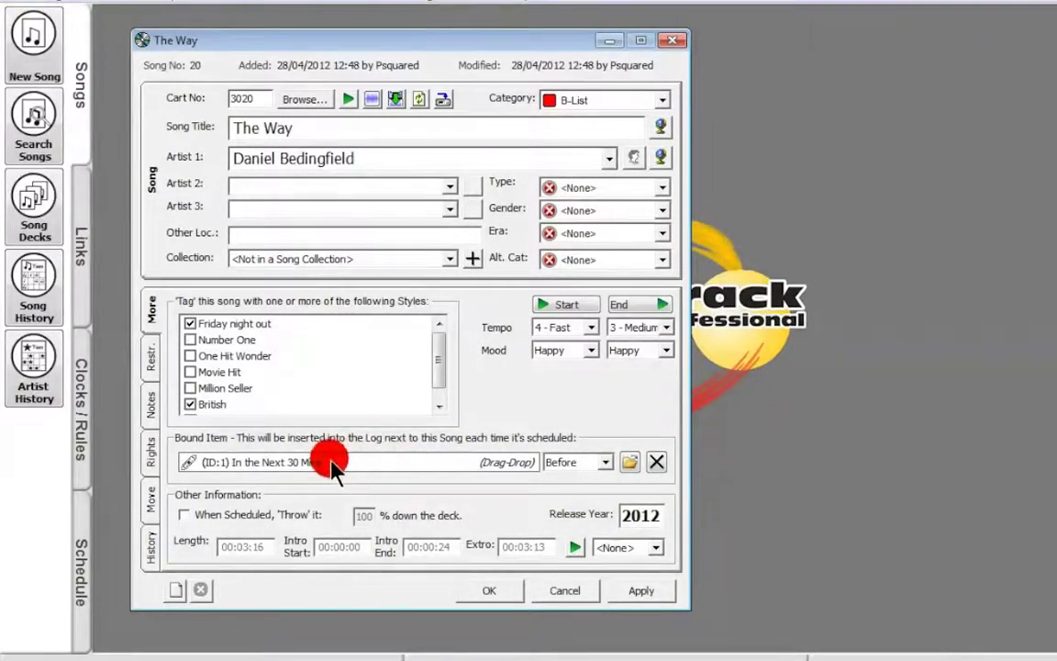
{"action": "left_click", "coordinate": [586, 464]}
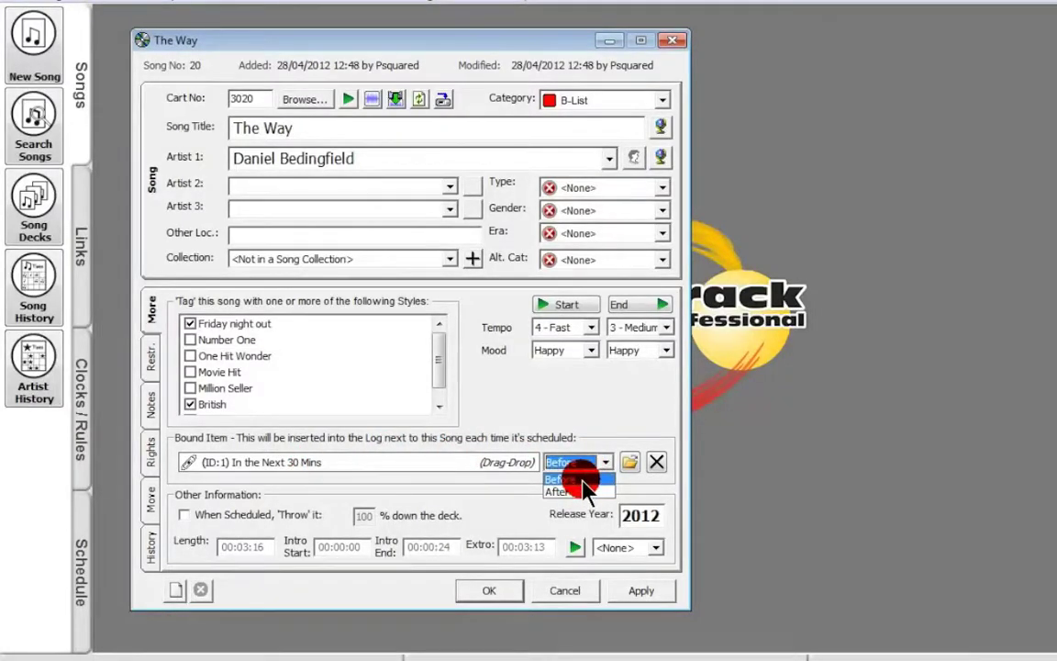
{"action": "left_click", "coordinate": [583, 481]}
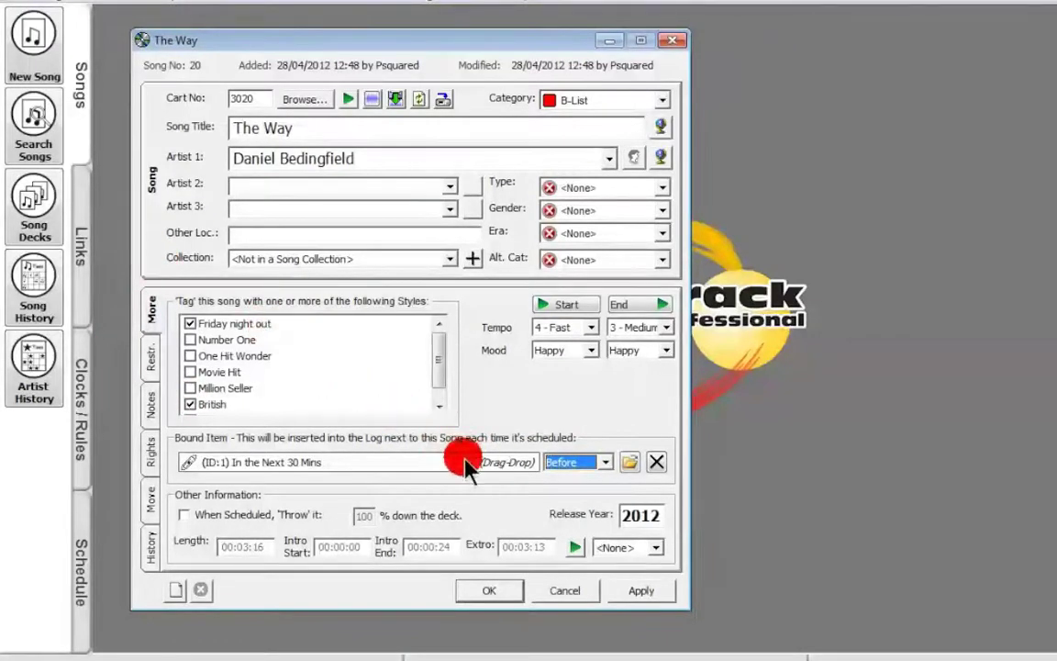
{"action": "left_click", "coordinate": [657, 463]}
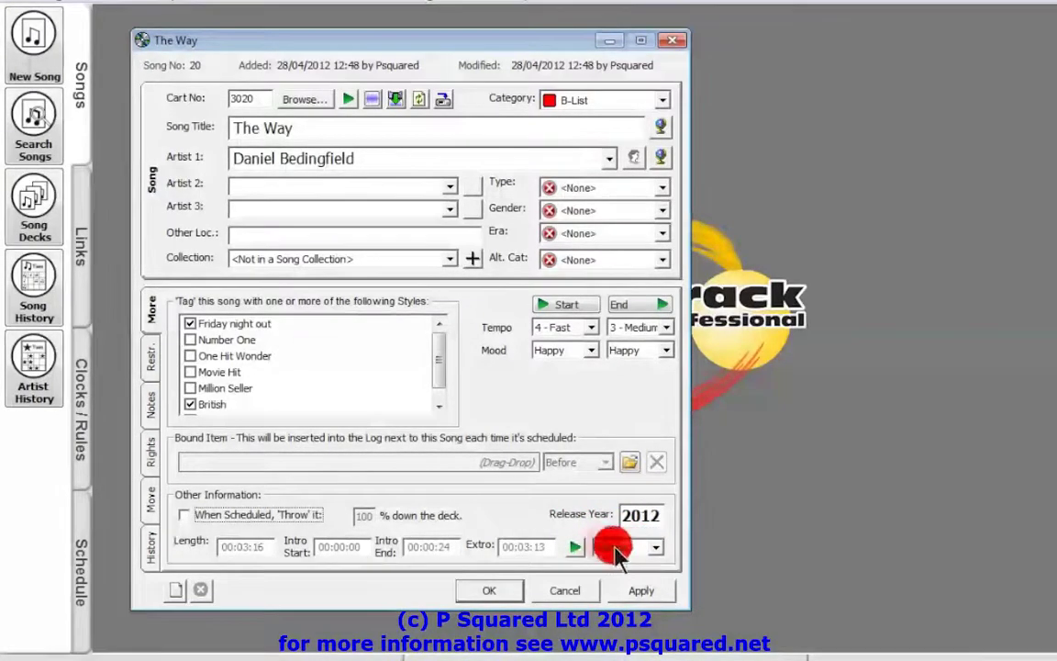
Step: Listen to the song's extro and set its ending type to Sustain
{"action": "left_click", "coordinate": [577, 548]}
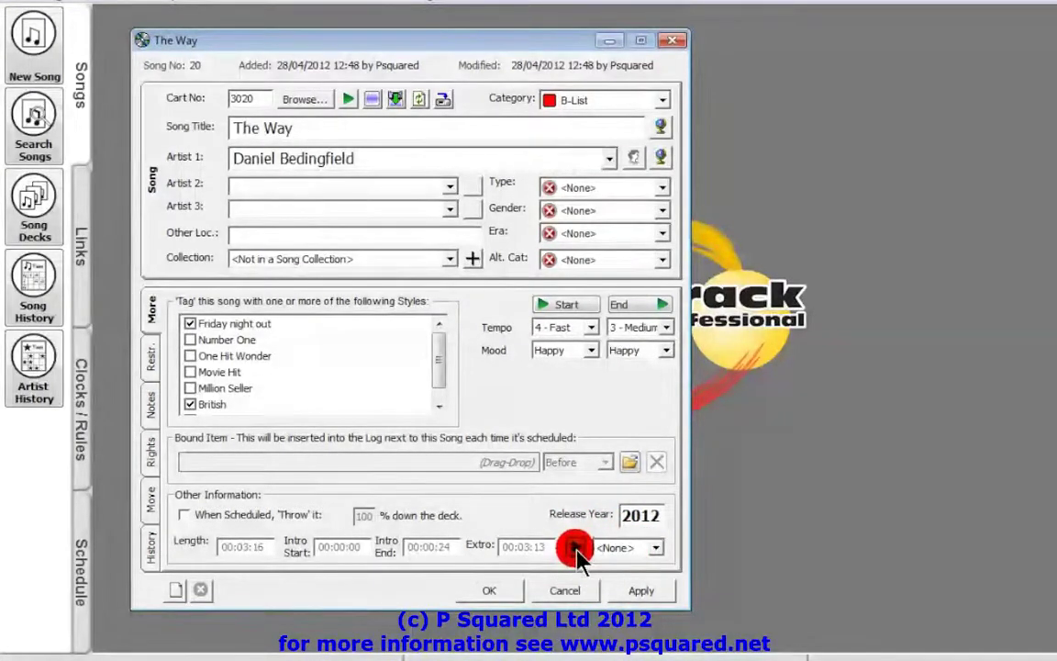
{"action": "left_click", "coordinate": [658, 550]}
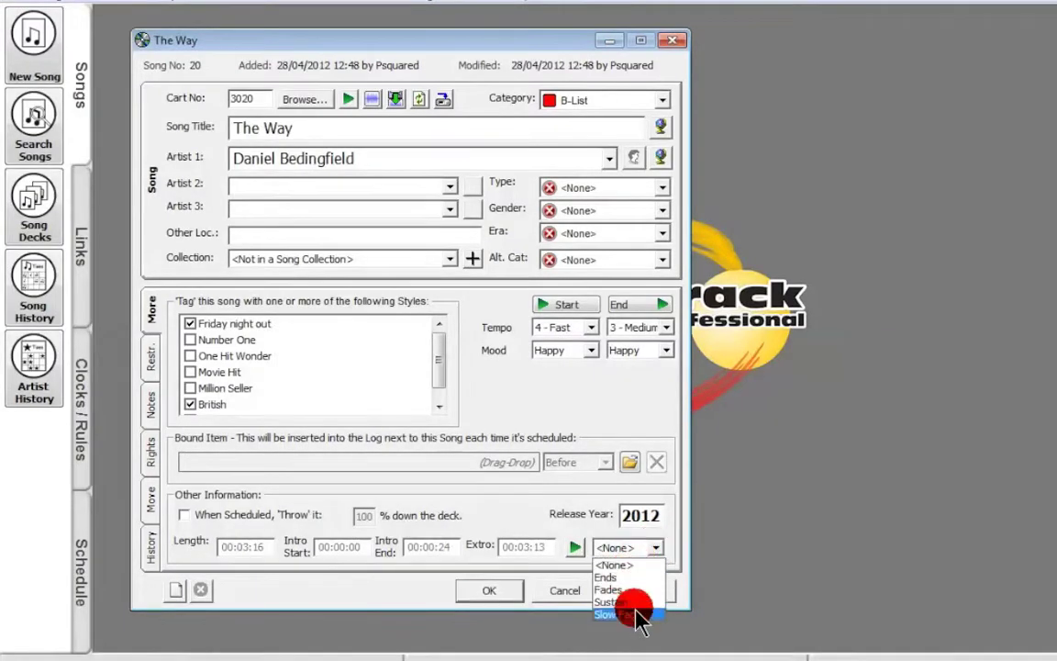
{"action": "left_click", "coordinate": [633, 602]}
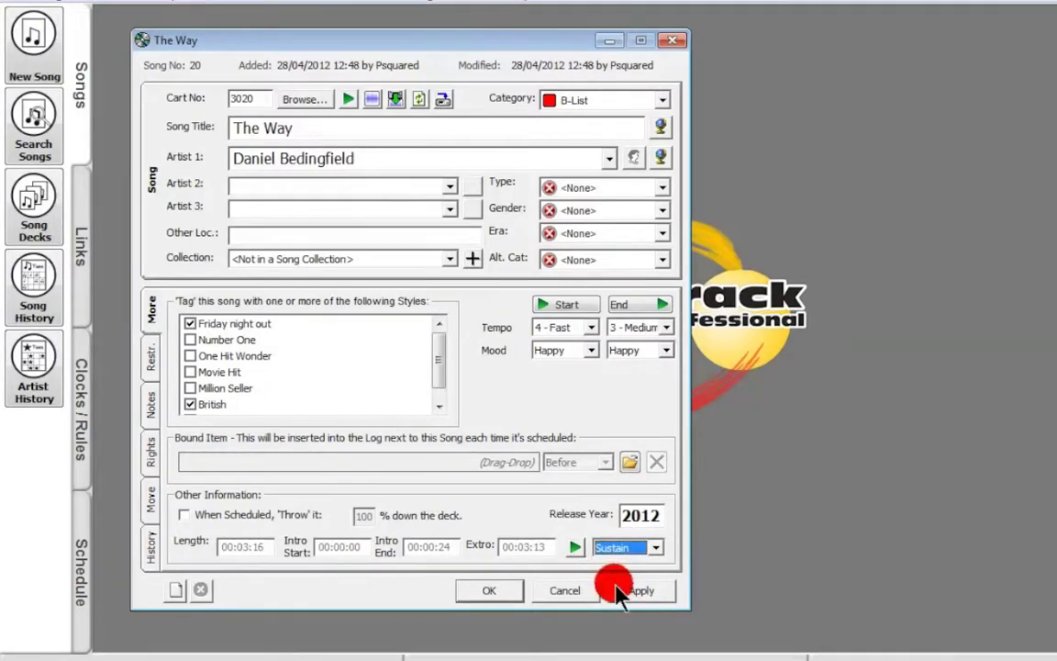
{"action": "left_click", "coordinate": [445, 98]}
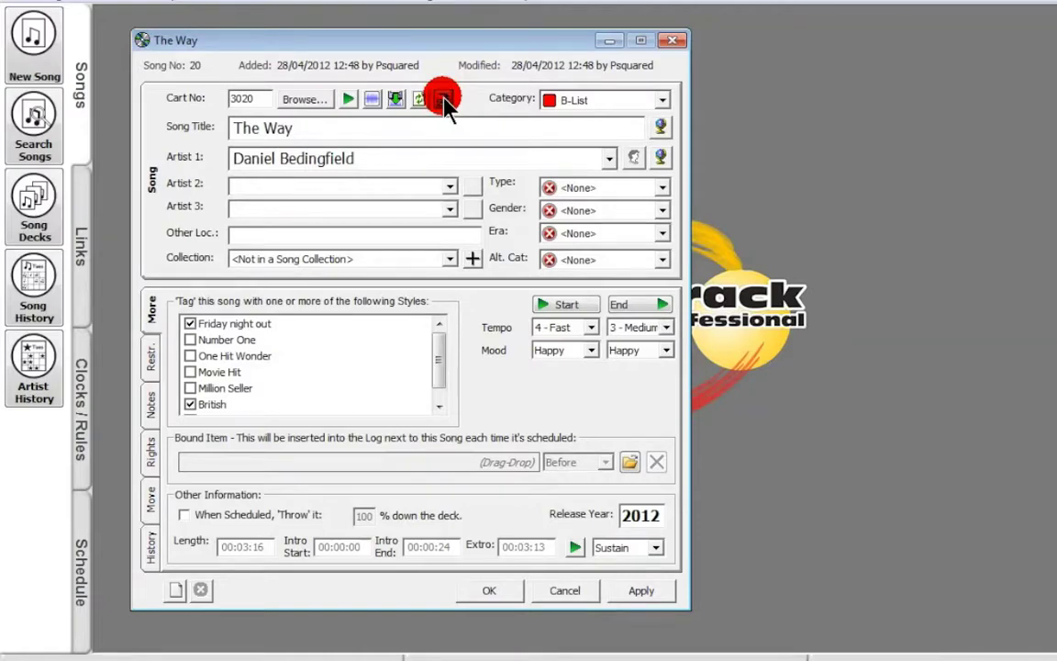
{"action": "left_click", "coordinate": [697, 415]}
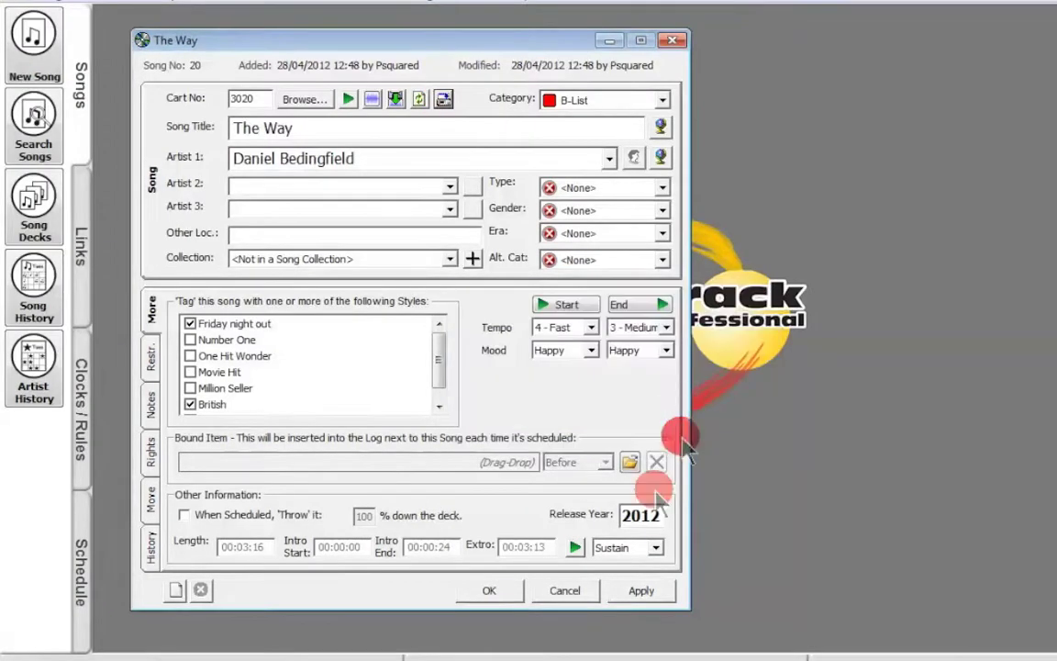
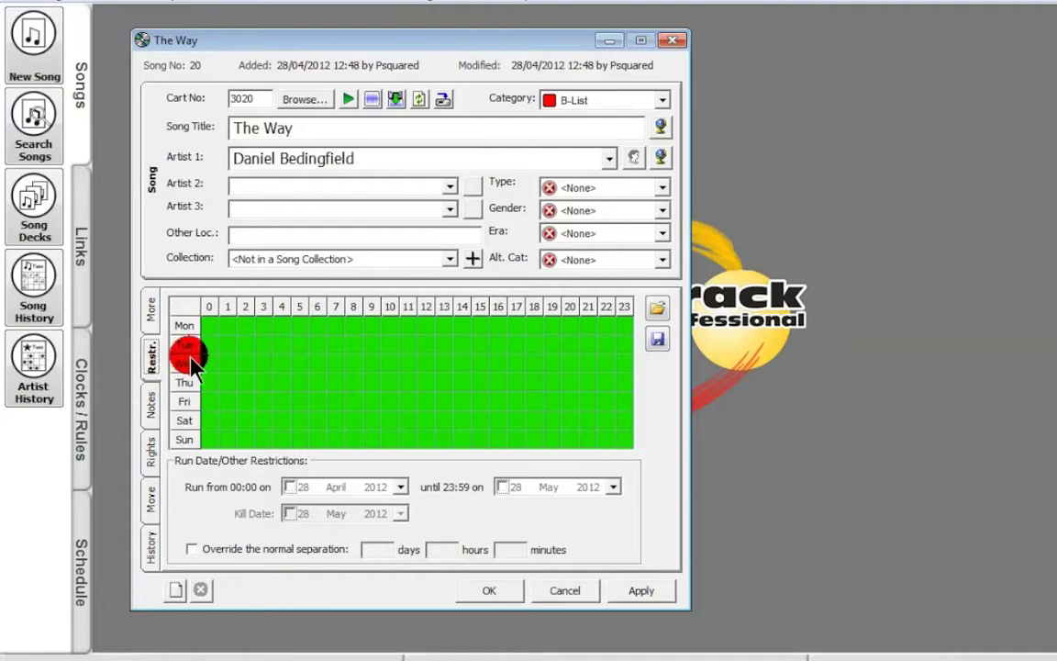
Step: Restrict the song from playing during hours 0 to 3 and hour 23 on every day of the week
{"action": "left_click", "coordinate": [210, 308]}
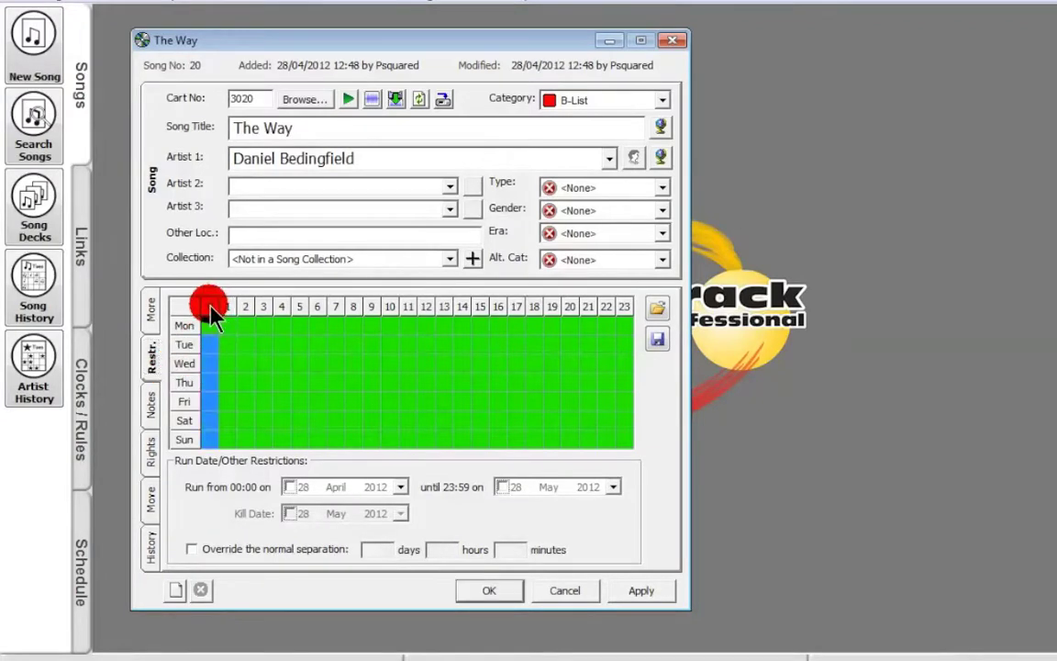
{"action": "left_click_drag", "start_coordinate": [211, 311], "coordinate": [264, 312]}
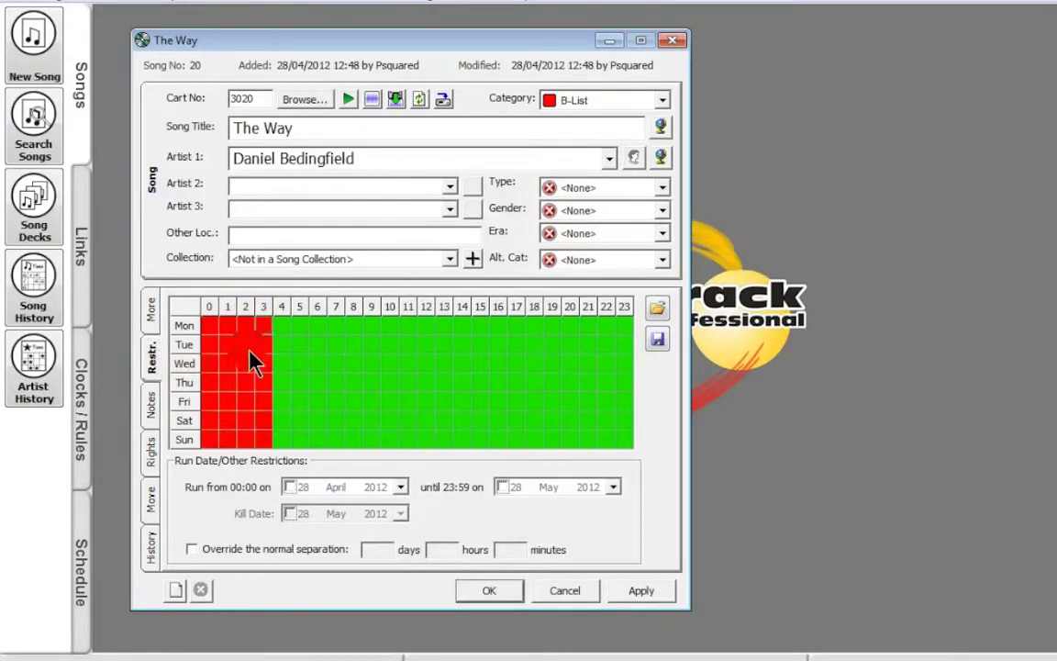
{"action": "mouse_move", "coordinate": [210, 296]}
{"action": "left_mouse_down"}
{"action": "mouse_move", "coordinate": [207, 304]}
{"action": "mouse_move", "coordinate": [290, 314]}
{"action": "mouse_move", "coordinate": [257, 340]}
{"action": "left_mouse_up"}
{"action": "left_click", "coordinate": [242, 452]}
{"action": "left_click", "coordinate": [616, 307]}
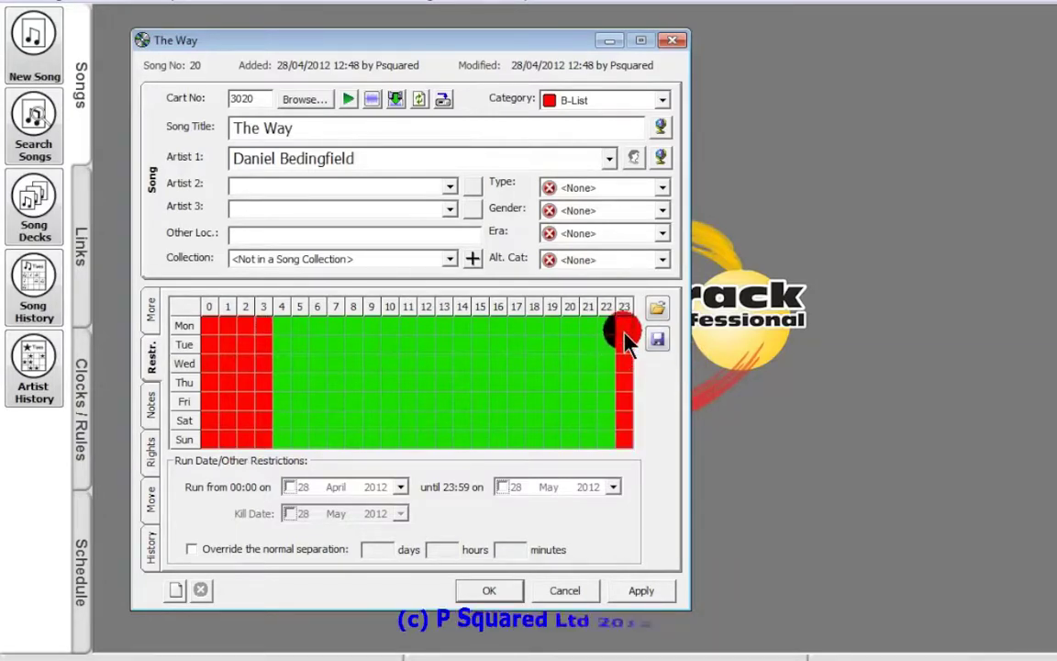
{"action": "left_click", "coordinate": [647, 449]}
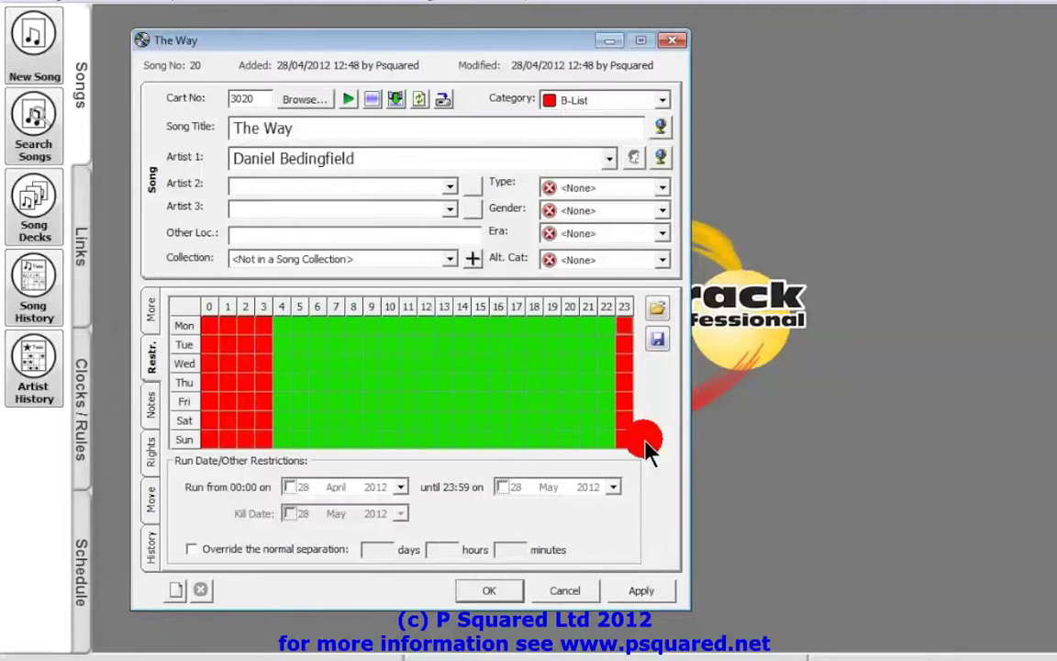
{"action": "left_click", "coordinate": [446, 427]}
{"action": "mouse_move", "coordinate": [283, 349]}
{"action": "left_mouse_down"}
{"action": "mouse_move", "coordinate": [402, 363]}
{"action": "mouse_move", "coordinate": [391, 367]}
{"action": "mouse_move", "coordinate": [387, 347]}
{"action": "mouse_move", "coordinate": [416, 344]}
{"action": "mouse_move", "coordinate": [429, 379]}
{"action": "mouse_move", "coordinate": [371, 463]}
{"action": "mouse_move", "coordinate": [210, 486]}
{"action": "mouse_move", "coordinate": [204, 500]}
{"action": "mouse_move", "coordinate": [290, 488]}
{"action": "mouse_move", "coordinate": [278, 491]}
{"action": "mouse_move", "coordinate": [298, 495]}
{"action": "mouse_move", "coordinate": [276, 503]}
{"action": "mouse_move", "coordinate": [484, 495]}
{"action": "mouse_move", "coordinate": [539, 482]}
{"action": "left_mouse_up"}
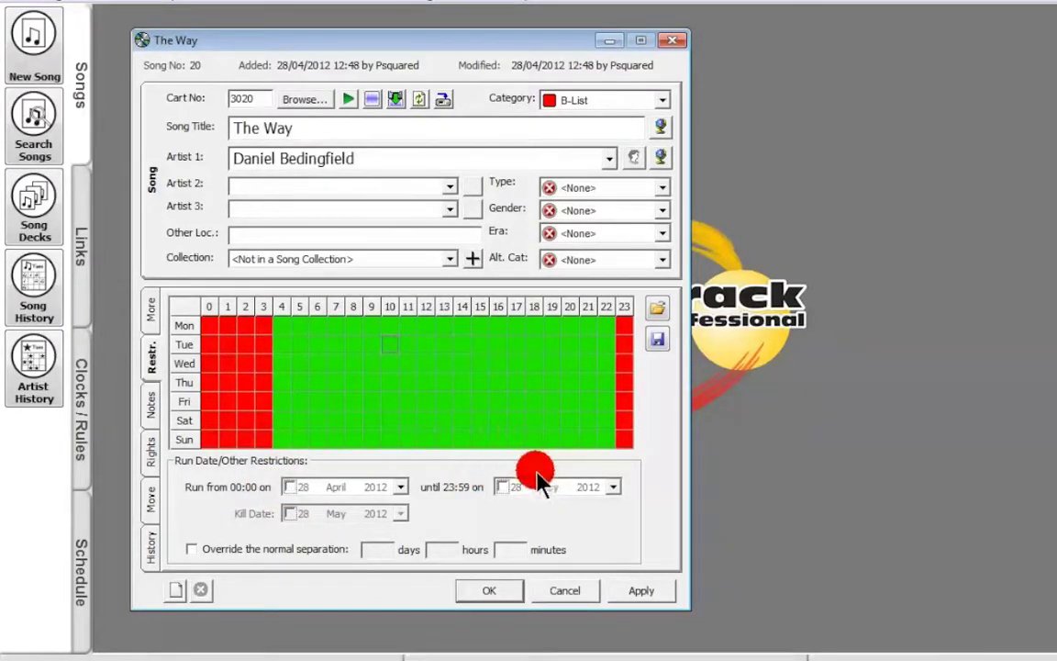
{"action": "left_click", "coordinate": [503, 487]}
{"action": "mouse_move", "coordinate": [273, 528]}
{"action": "left_mouse_down"}
{"action": "mouse_move", "coordinate": [239, 523]}
{"action": "mouse_move", "coordinate": [296, 523]}
{"action": "mouse_move", "coordinate": [255, 535]}
{"action": "mouse_move", "coordinate": [280, 530]}
{"action": "mouse_move", "coordinate": [272, 496]}
{"action": "mouse_move", "coordinate": [242, 519]}
{"action": "mouse_move", "coordinate": [248, 531]}
{"action": "mouse_move", "coordinate": [292, 526]}
{"action": "left_mouse_up"}
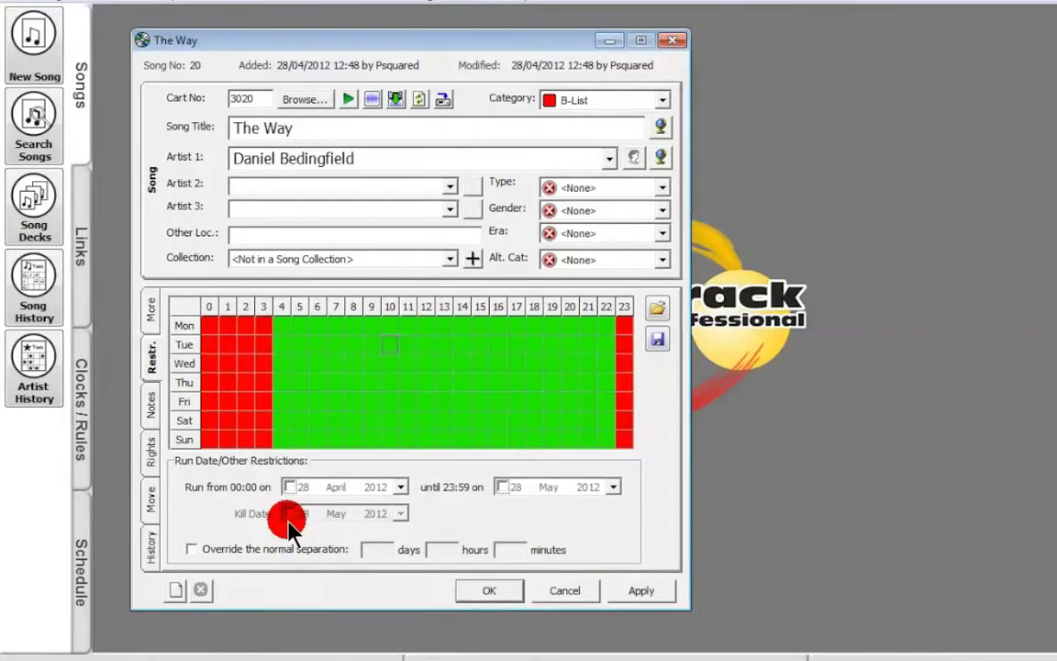
{"action": "mouse_move", "coordinate": [274, 535]}
{"action": "left_mouse_down"}
{"action": "mouse_move", "coordinate": [266, 524]}
{"action": "mouse_move", "coordinate": [248, 561]}
{"action": "mouse_move", "coordinate": [282, 557]}
{"action": "mouse_move", "coordinate": [294, 567]}
{"action": "mouse_move", "coordinate": [453, 529]}
{"action": "mouse_move", "coordinate": [529, 554]}
{"action": "mouse_move", "coordinate": [427, 554]}
{"action": "mouse_move", "coordinate": [466, 549]}
{"action": "mouse_move", "coordinate": [376, 523]}
{"action": "mouse_move", "coordinate": [383, 551]}
{"action": "mouse_move", "coordinate": [295, 552]}
{"action": "mouse_move", "coordinate": [392, 539]}
{"action": "mouse_move", "coordinate": [484, 498]}
{"action": "left_mouse_up"}
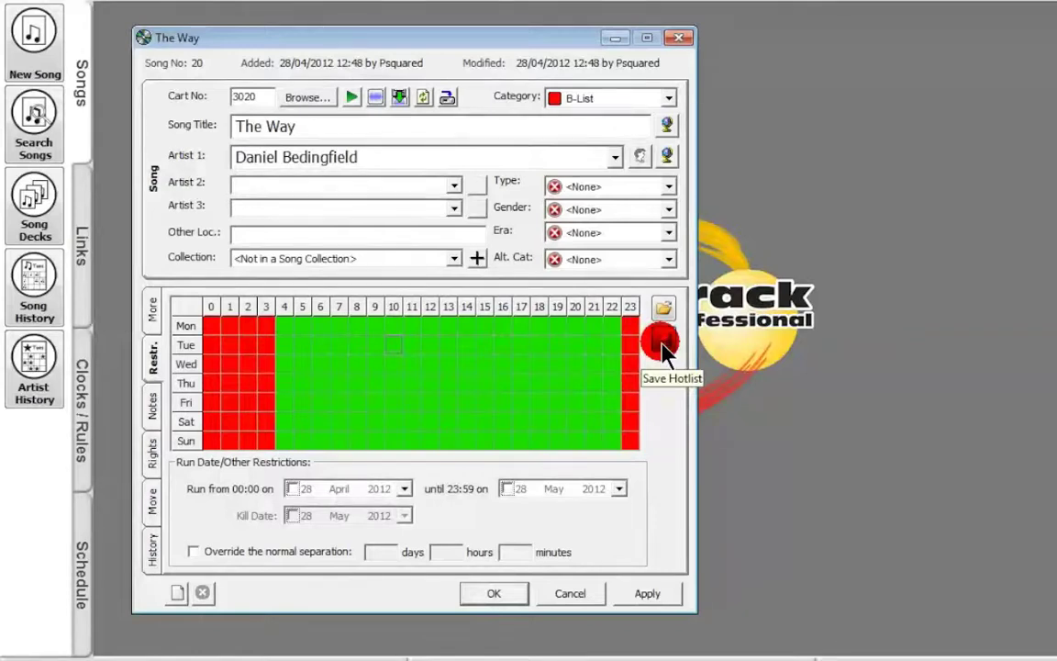
Step: Save the hour restrictions as a hotlist named "no play 23-04" and load that hotlist for the song
{"action": "left_click", "coordinate": [664, 346]}
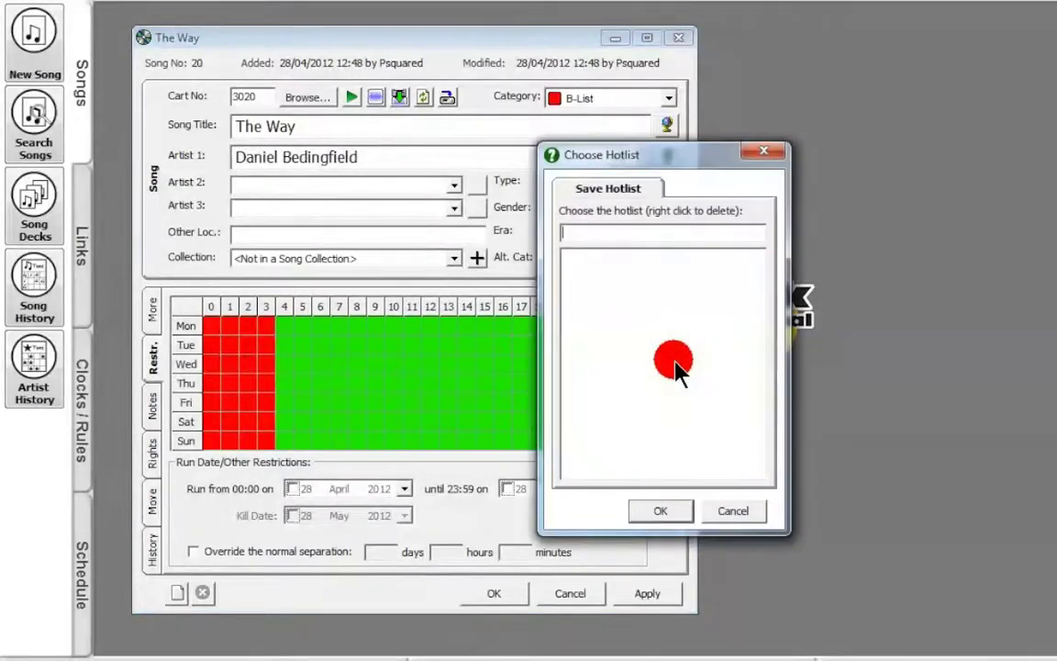
{"action": "type", "text": "no play 23"}
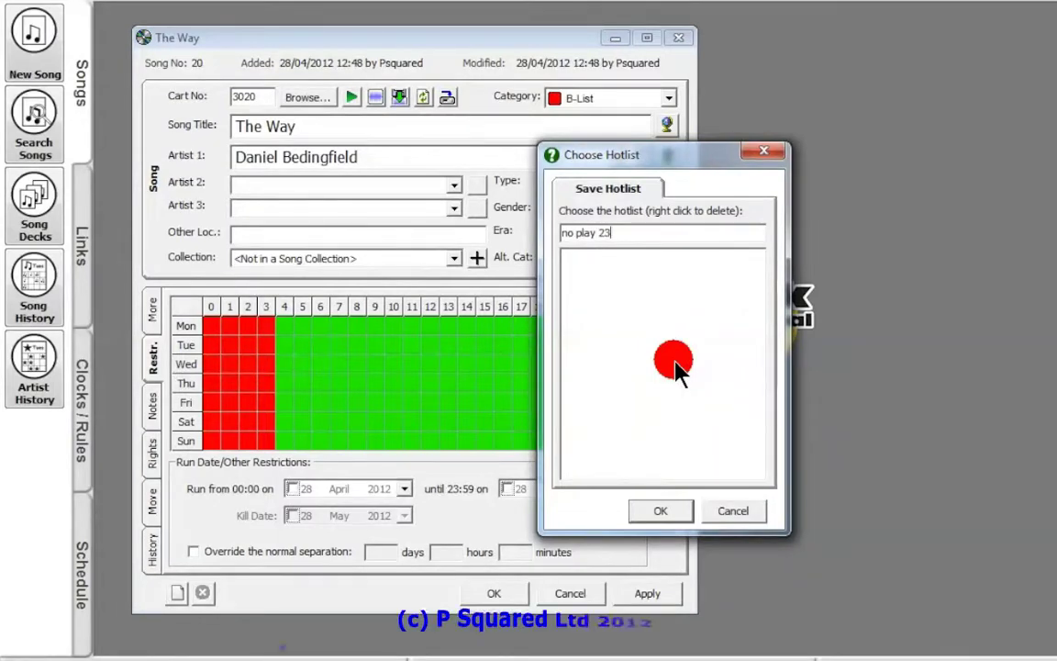
{"action": "type", "text": "-04"}
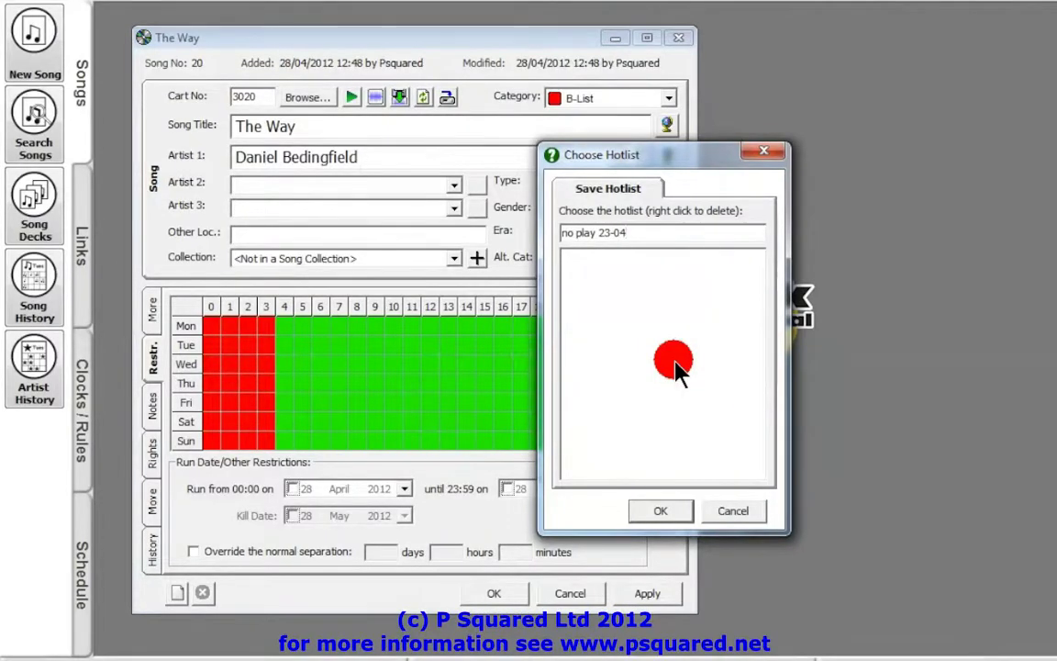
{"action": "left_click", "coordinate": [659, 514]}
{"action": "left_click", "coordinate": [673, 305]}
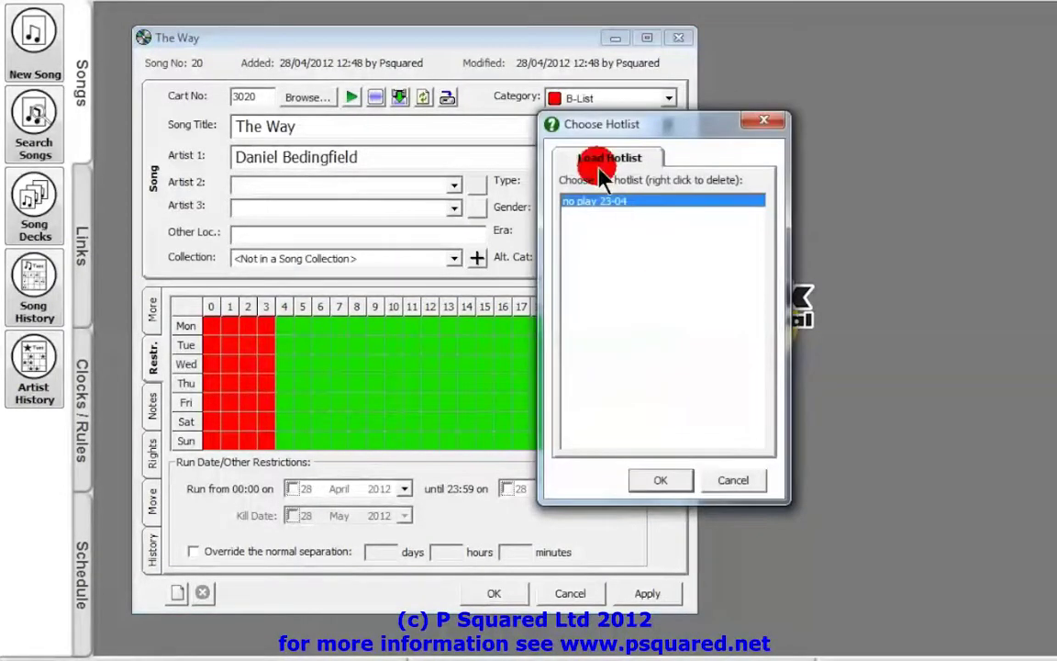
{"action": "left_click", "coordinate": [641, 479]}
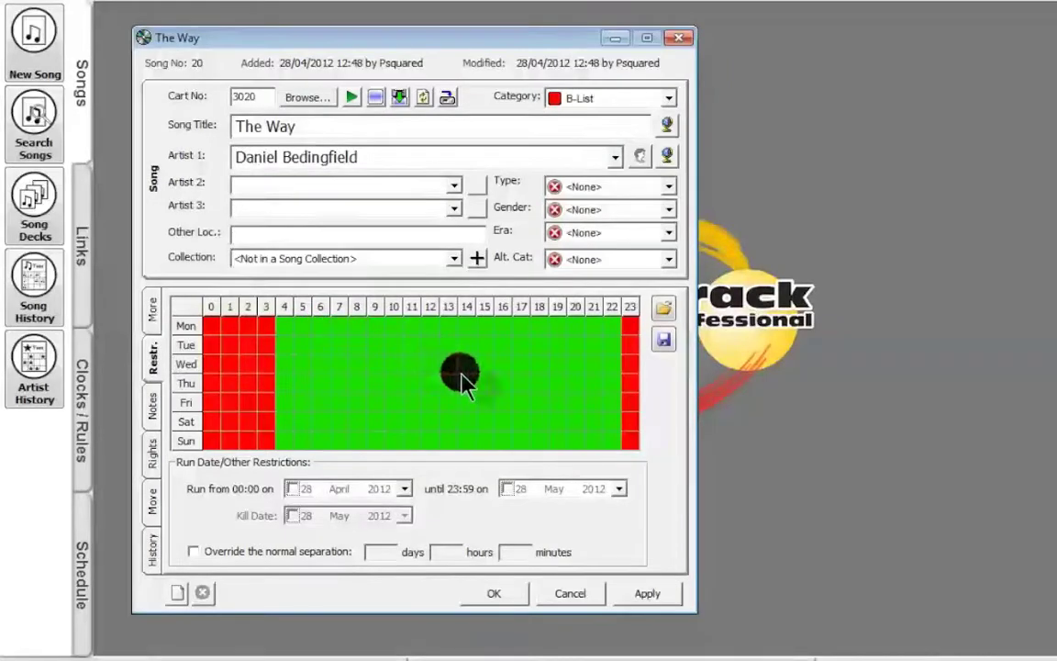
{"action": "left_click", "coordinate": [154, 408]}
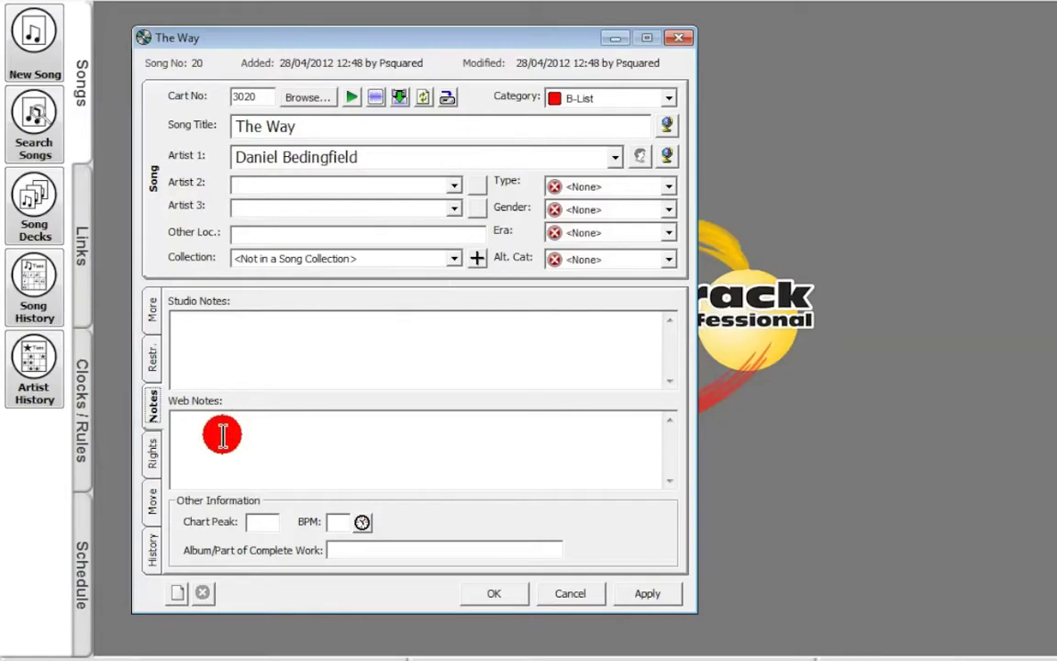
{"action": "left_click", "coordinate": [255, 521]}
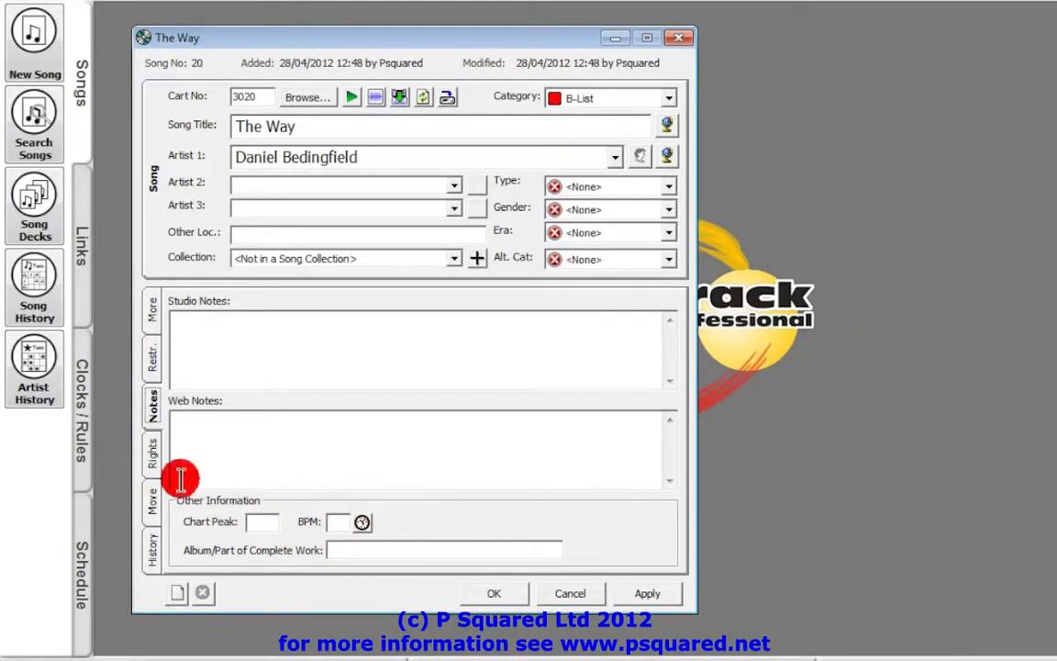
Step: Copy the song's title and artist into the music title and performer of its rights details
{"action": "left_click", "coordinate": [151, 454]}
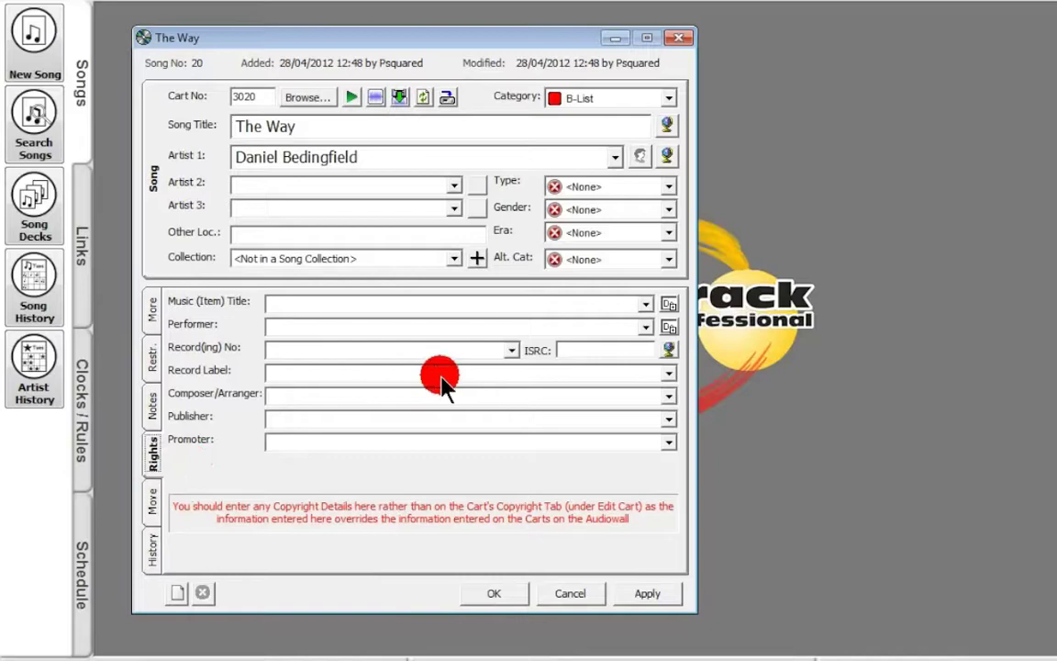
{"action": "left_click", "coordinate": [670, 304]}
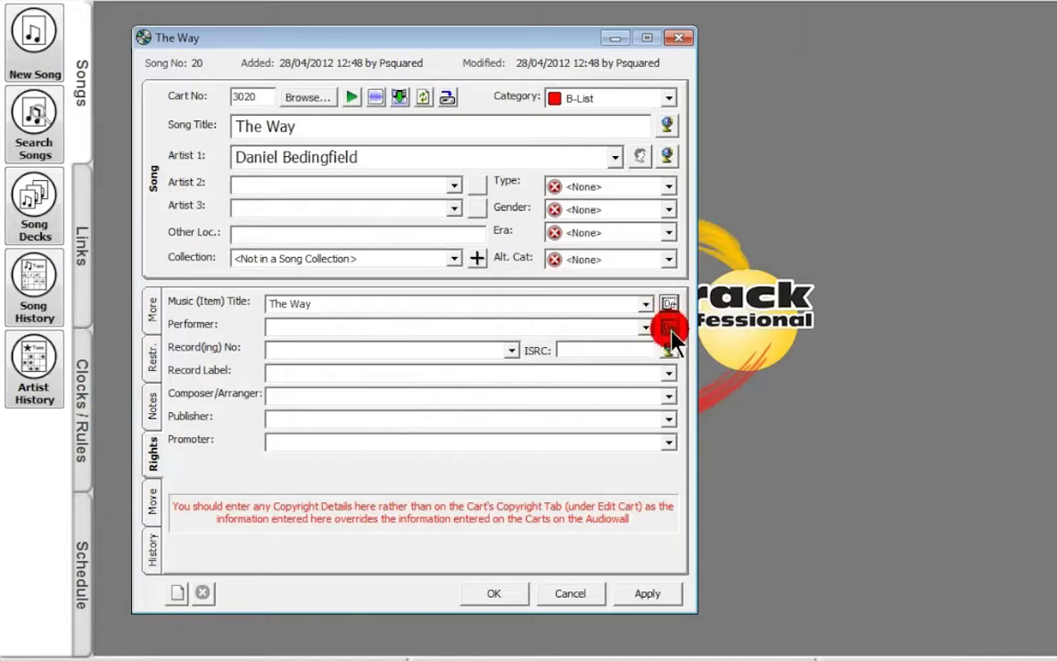
{"action": "left_click", "coordinate": [670, 327]}
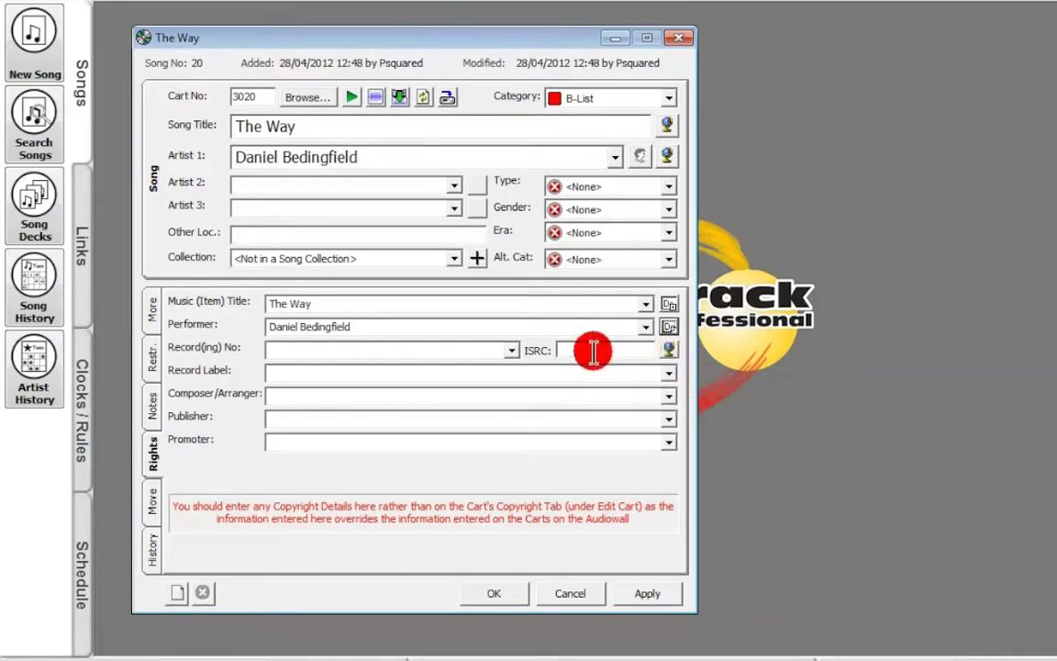
Step: Search the PPL repertoire for recordings by artist "daniel bedingfield" with the title "the way"
{"action": "left_click", "coordinate": [672, 349]}
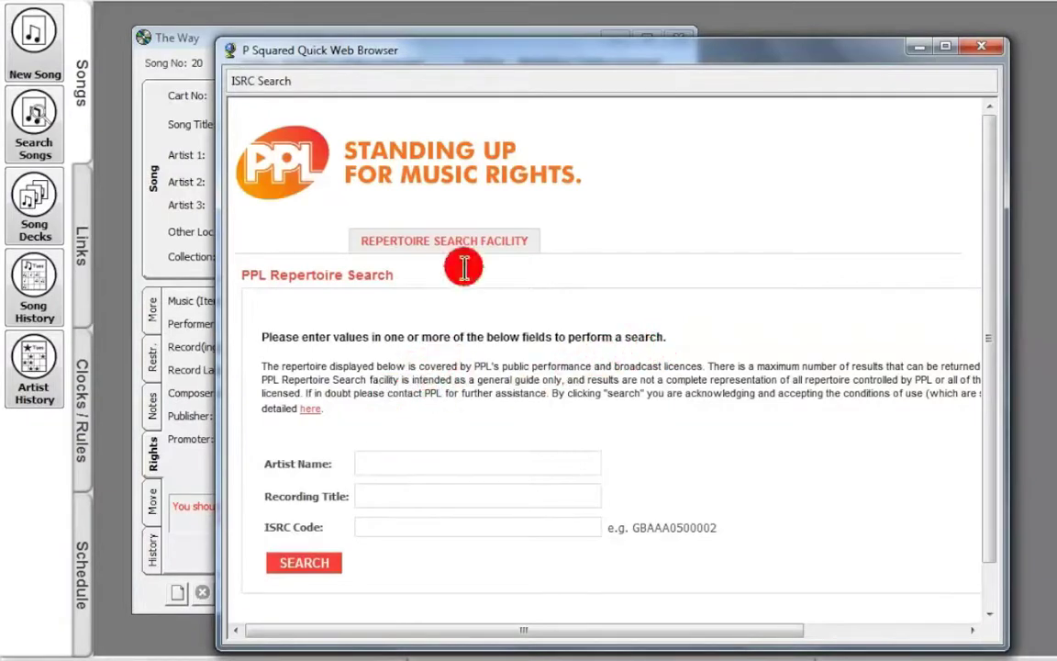
{"action": "left_click", "coordinate": [419, 461]}
{"action": "type", "text": "daniuel"}
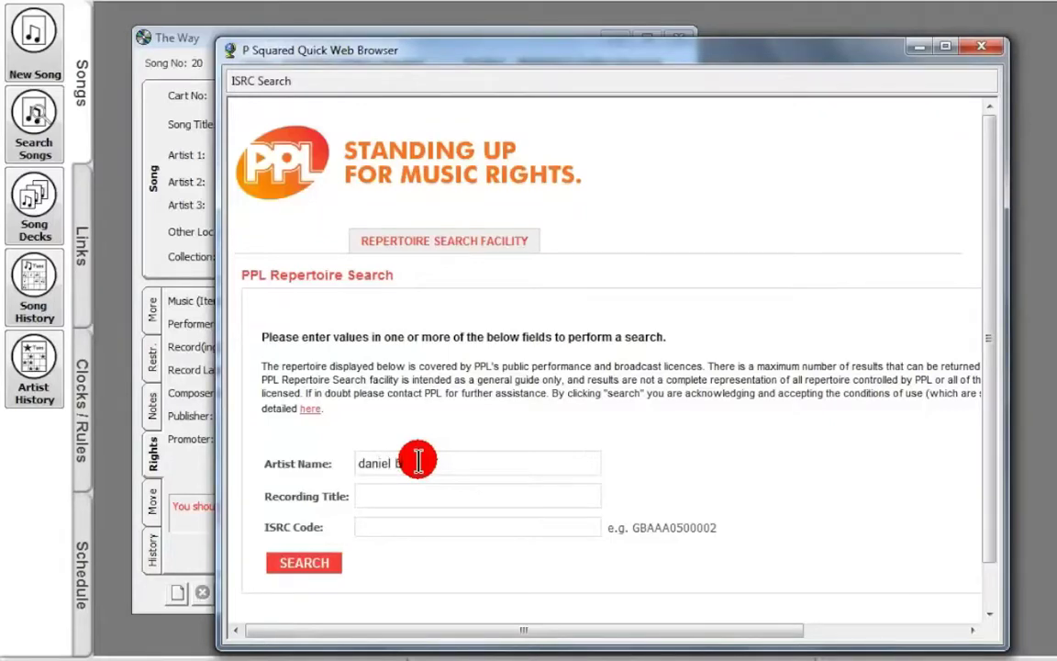
{"action": "type", "text": " bedingfield"}
{"action": "scroll", "coordinate": [418, 461], "scroll_direction": "down", "scroll_amount": 1}
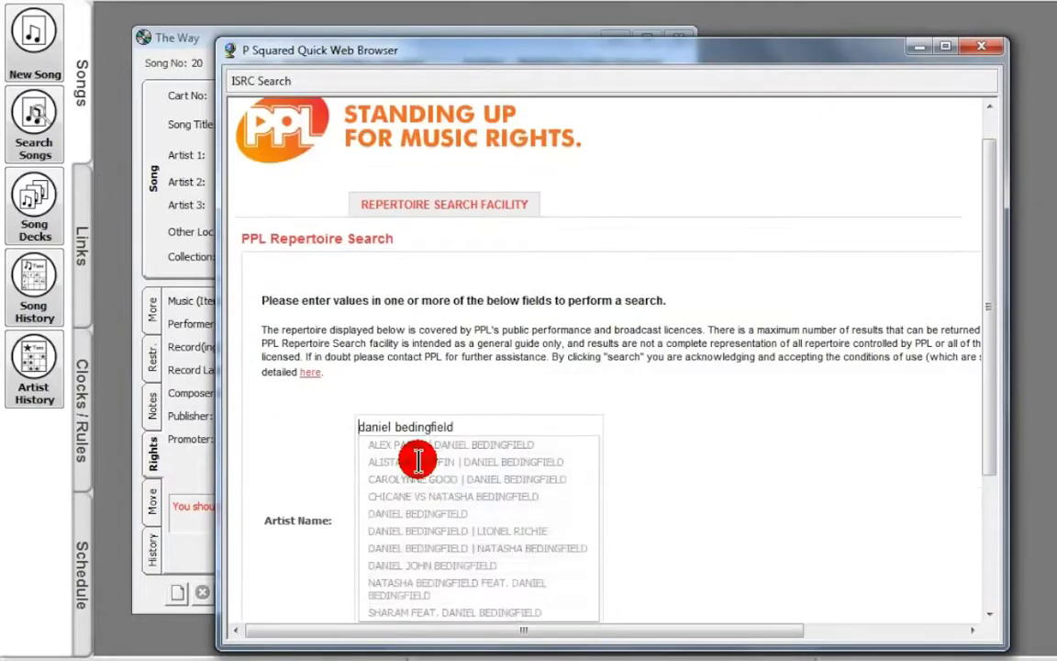
{"action": "key", "text": "Escape"}
{"action": "left_click", "coordinate": [419, 461]}
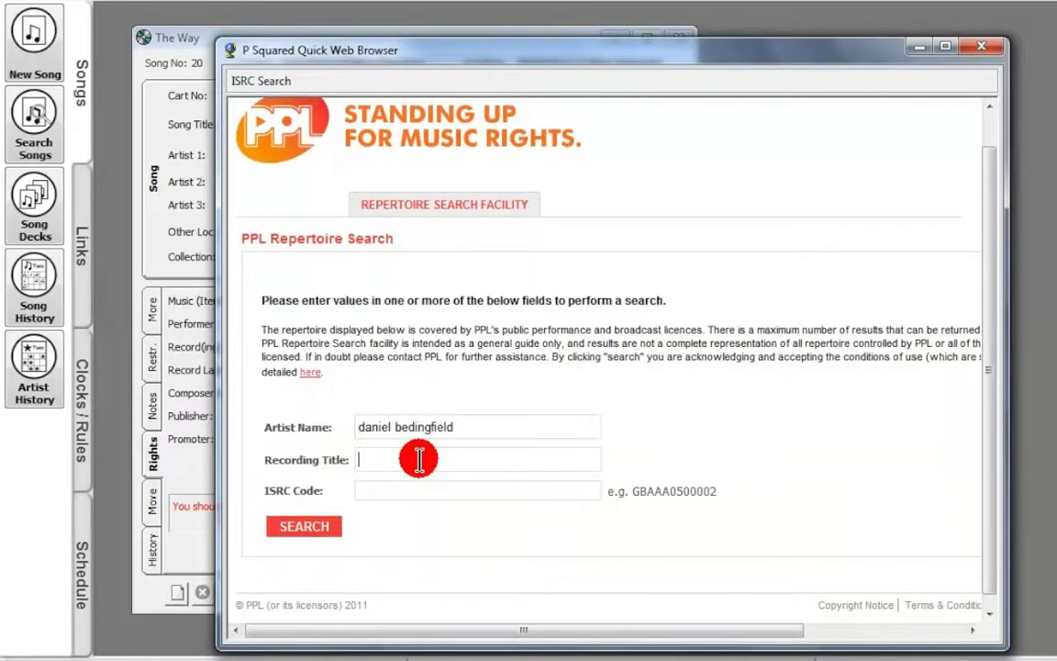
{"action": "type", "text": "this"}
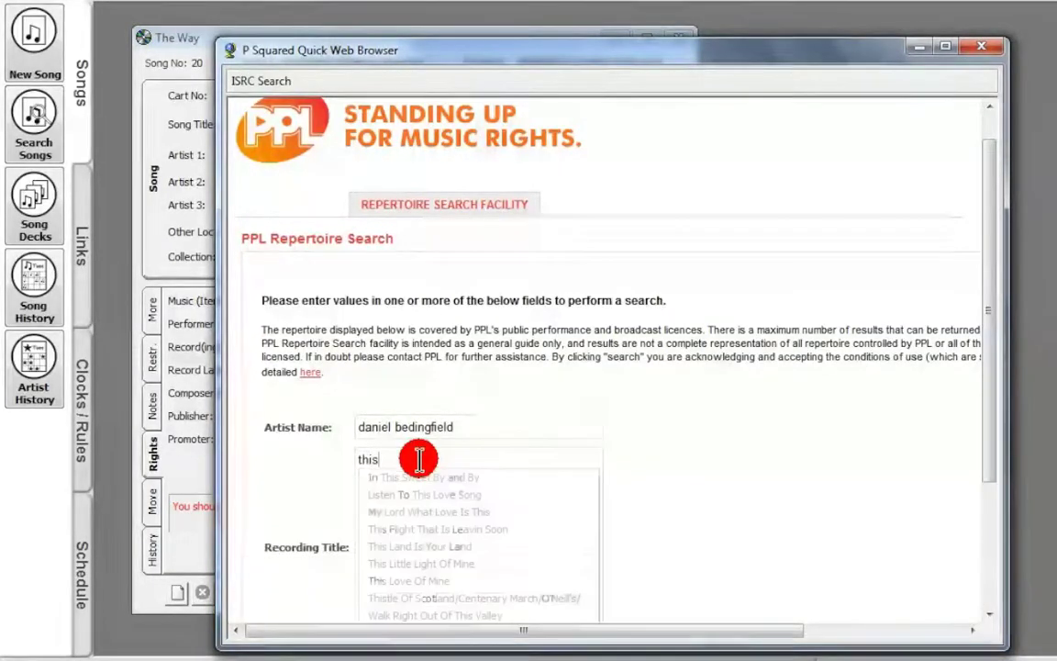
{"action": "left_click_drag", "start_coordinate": [453, 57], "coordinate": [655, 50]}
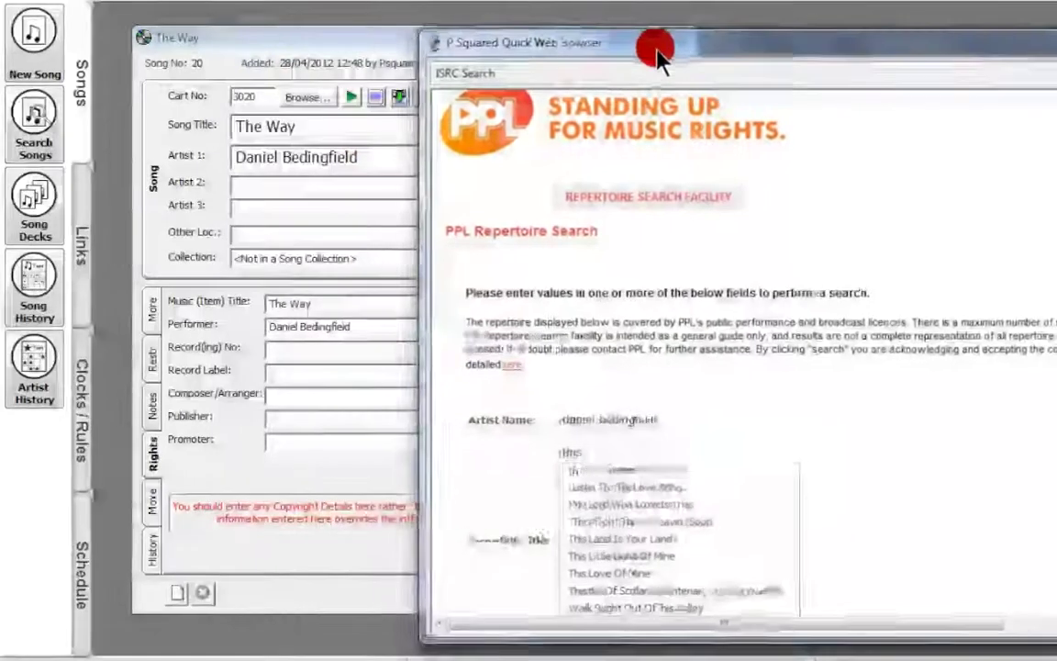
{"action": "type", "text": "ay"}
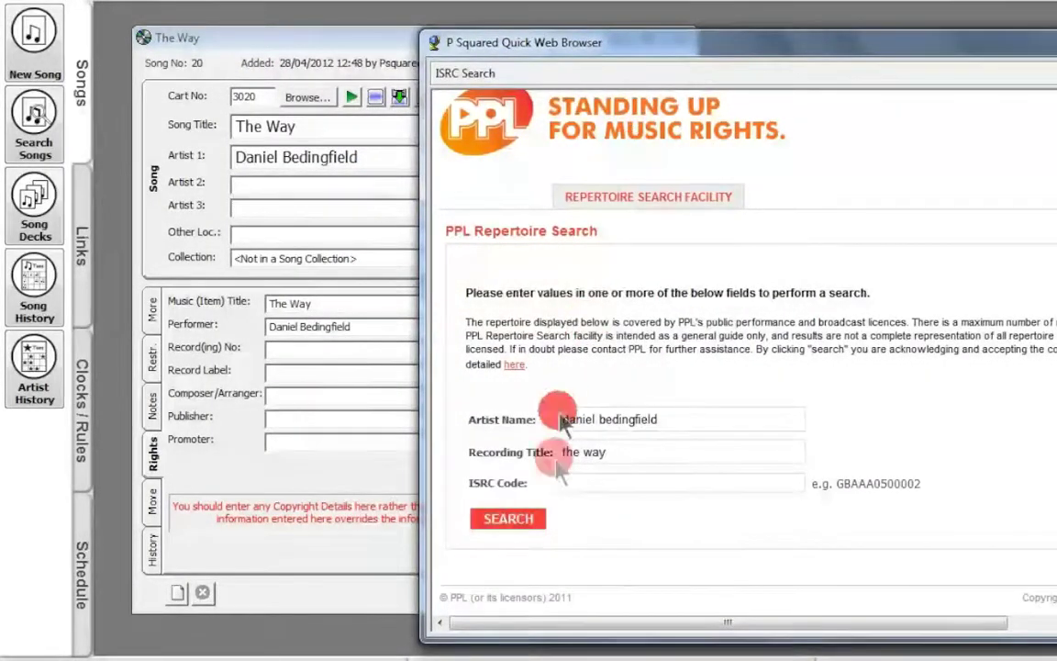
{"action": "left_click", "coordinate": [507, 518]}
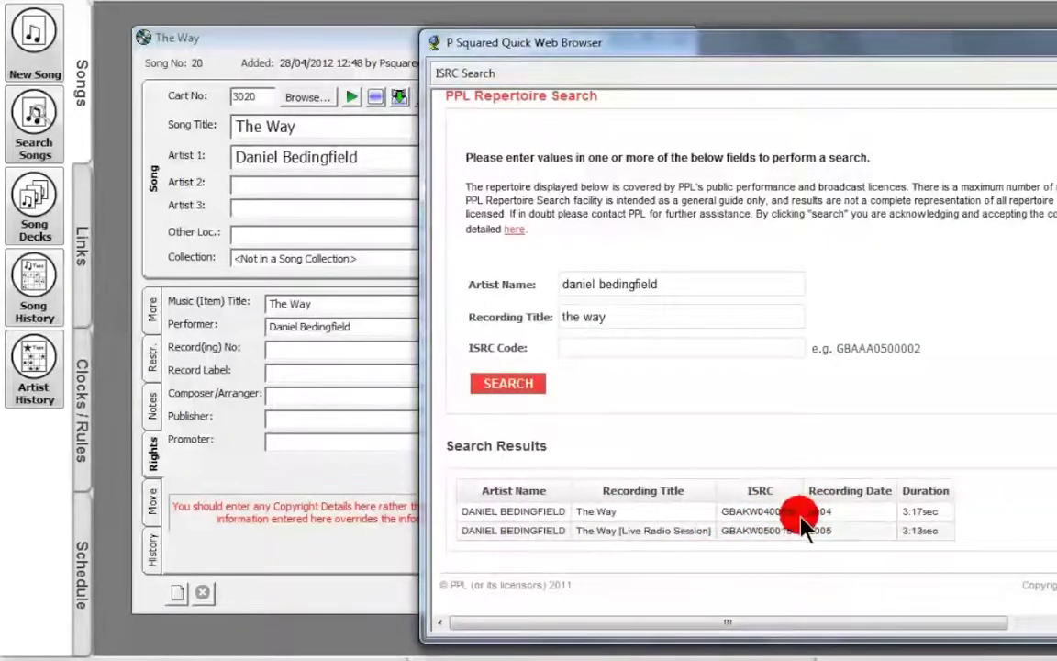
Step: Copy the ISRC GBAKW0400692 of the 2004 recording from the search results into the song's rights details
{"action": "left_click_drag", "start_coordinate": [796, 512], "coordinate": [721, 514]}
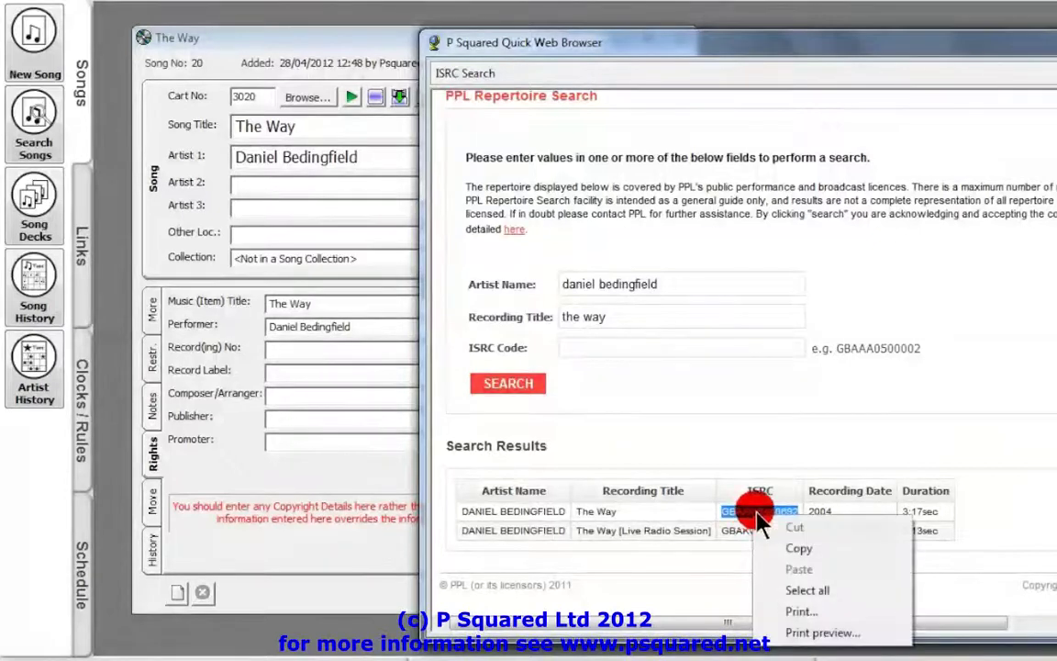
{"action": "left_click", "coordinate": [768, 549]}
{"action": "left_click", "coordinate": [394, 328]}
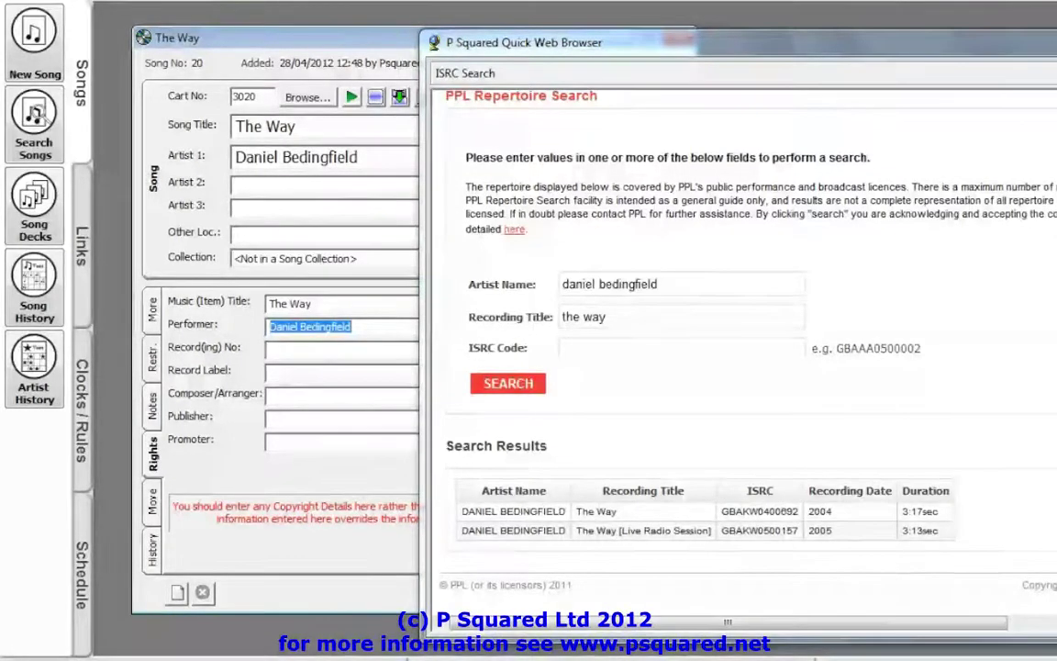
{"action": "left_click", "coordinate": [1052, 42]}
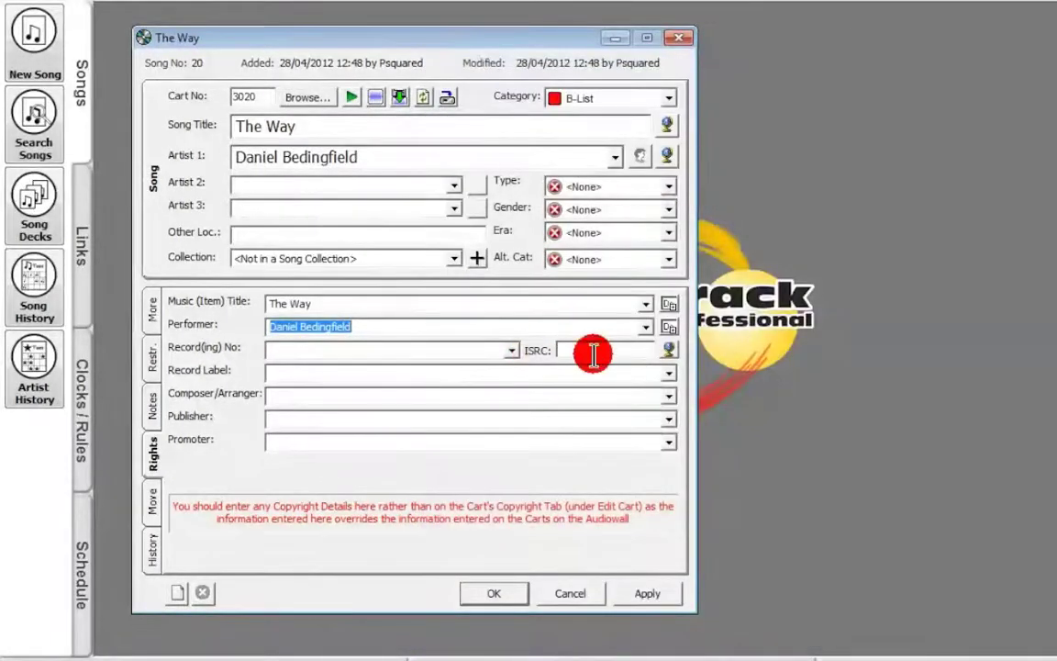
{"action": "left_click", "coordinate": [594, 355]}
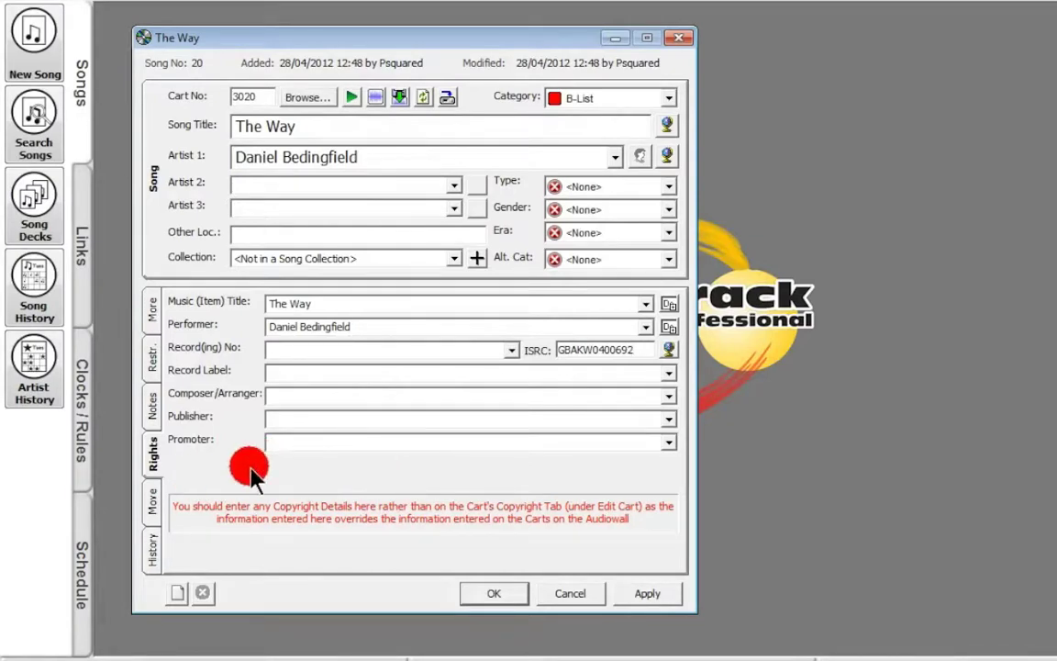
Step: Save the changes to the song card so that future moves can be added to it
{"action": "left_click", "coordinate": [152, 503]}
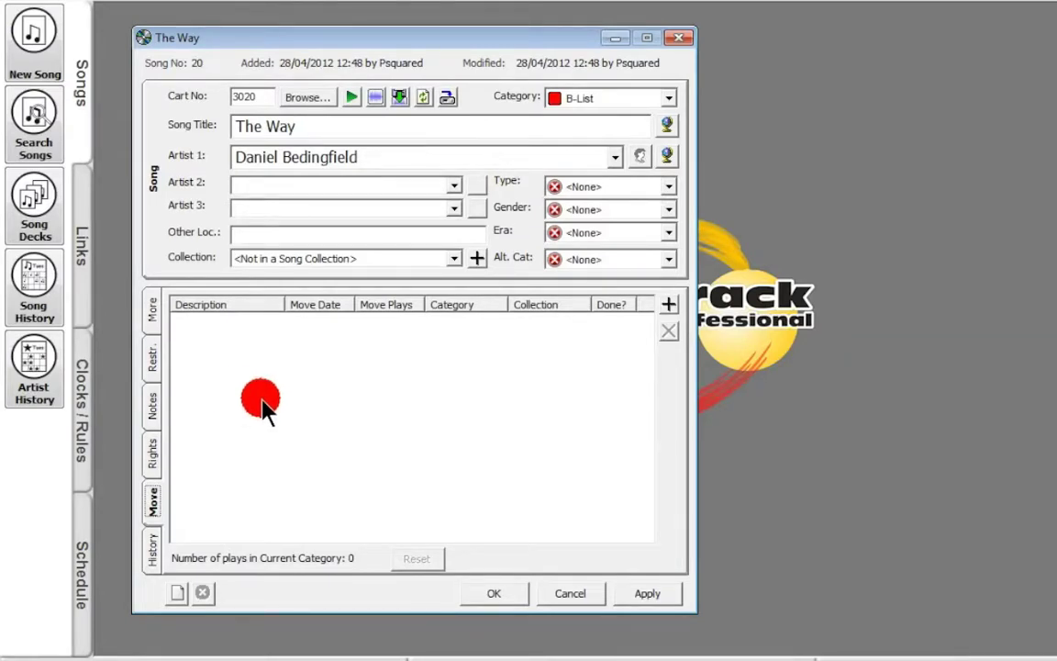
{"action": "left_click", "coordinate": [668, 308]}
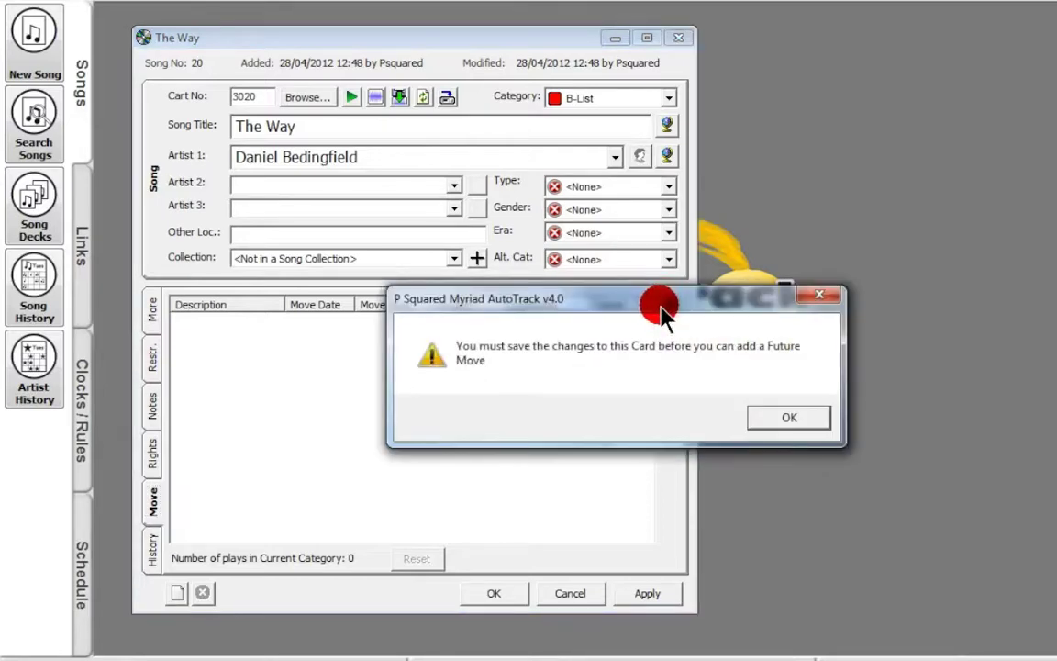
{"action": "left_click", "coordinate": [776, 420]}
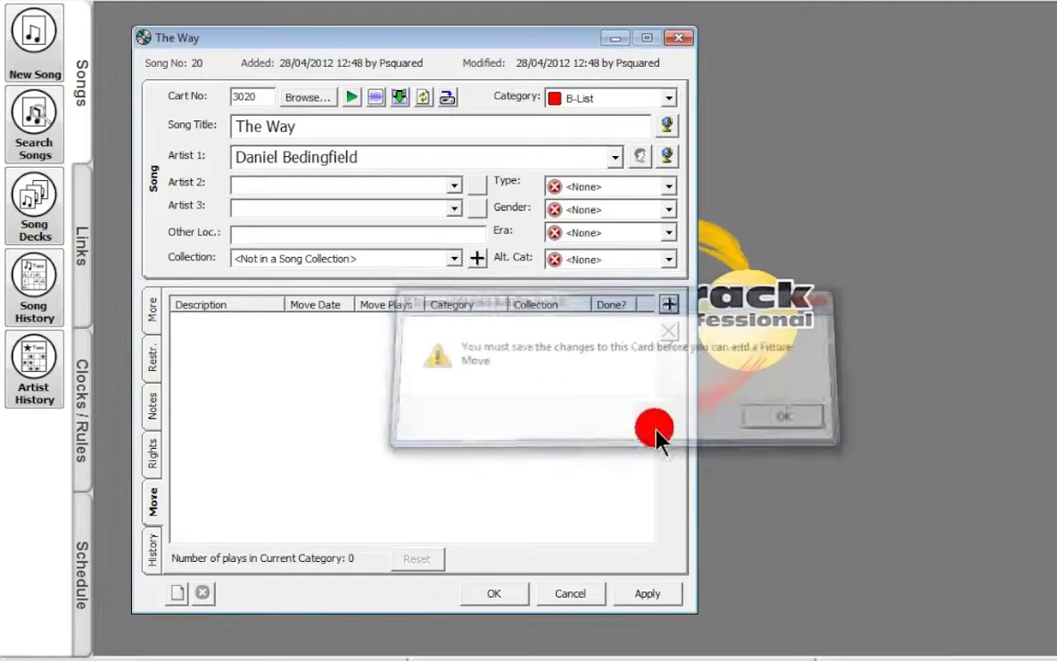
{"action": "left_click", "coordinate": [647, 593]}
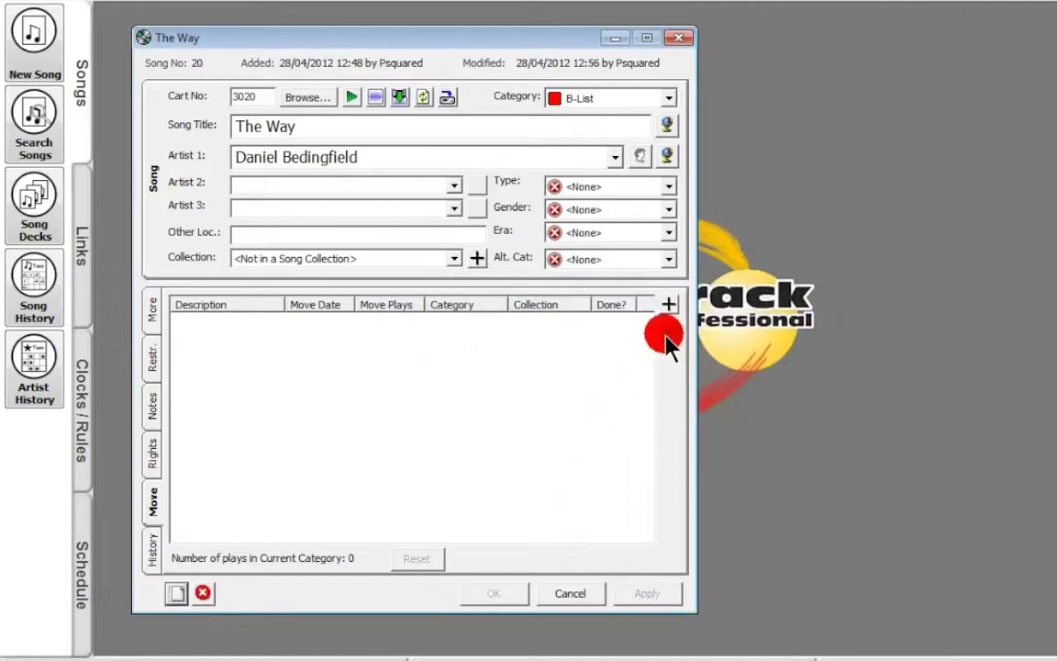
Step: Add a future move that sends the song to the C-List category after 30 plays
{"action": "left_click", "coordinate": [671, 306]}
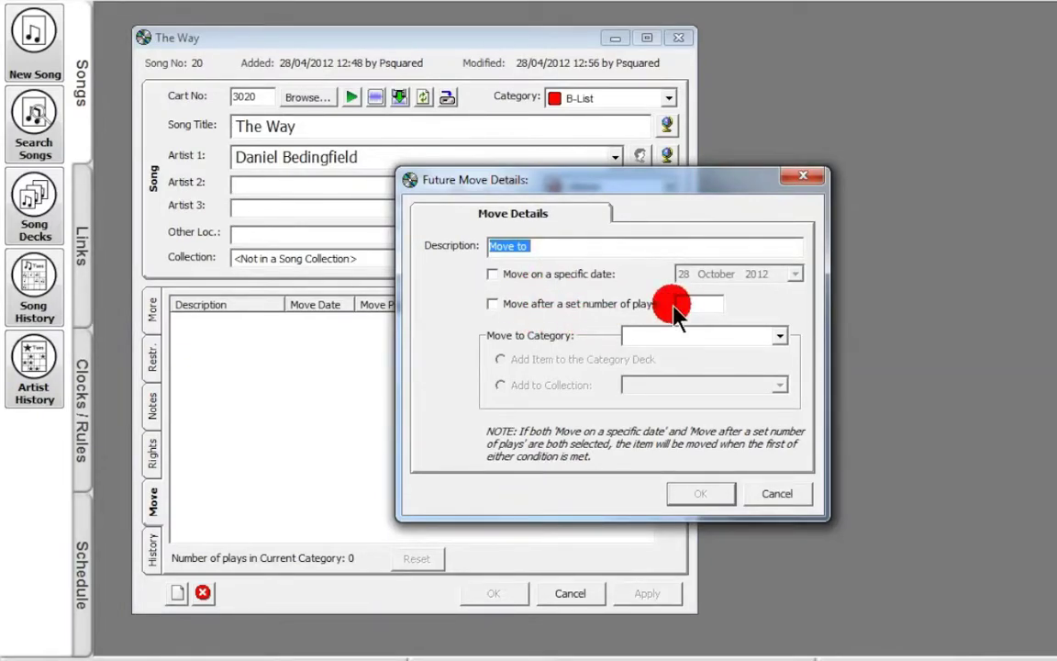
{"action": "left_click", "coordinate": [494, 305]}
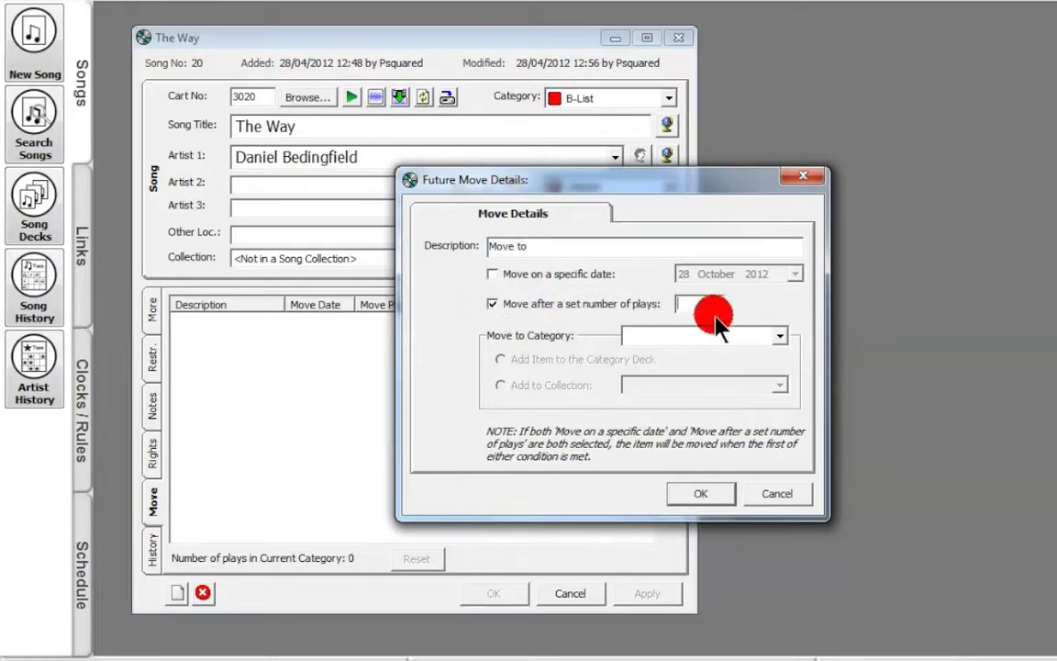
{"action": "type", "text": "30"}
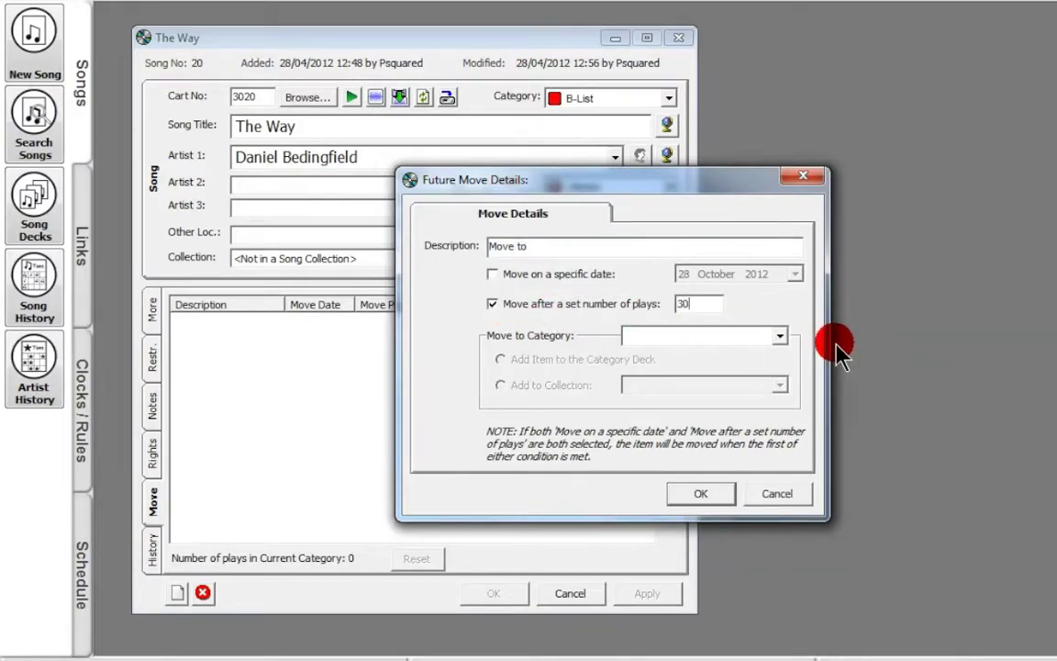
{"action": "left_click", "coordinate": [727, 338]}
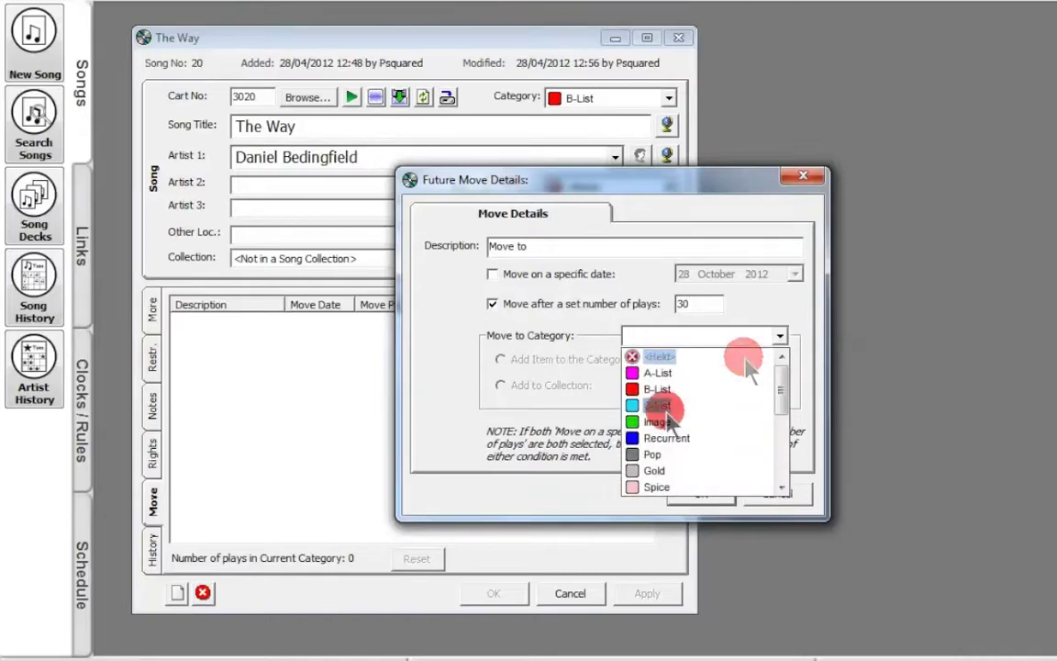
{"action": "left_click", "coordinate": [658, 405]}
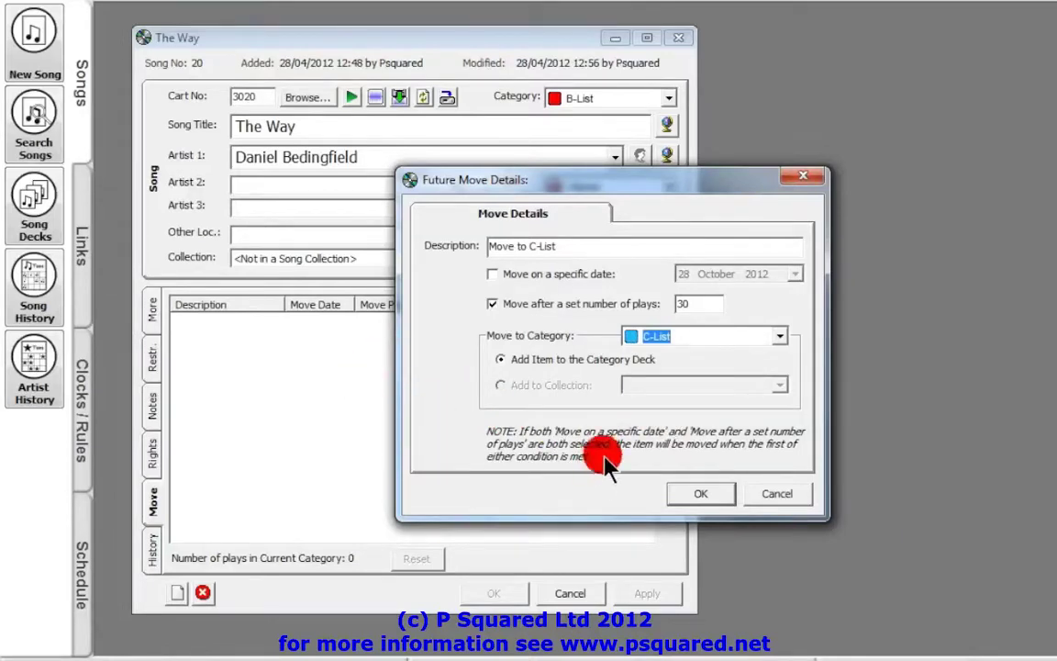
{"action": "left_click", "coordinate": [698, 495]}
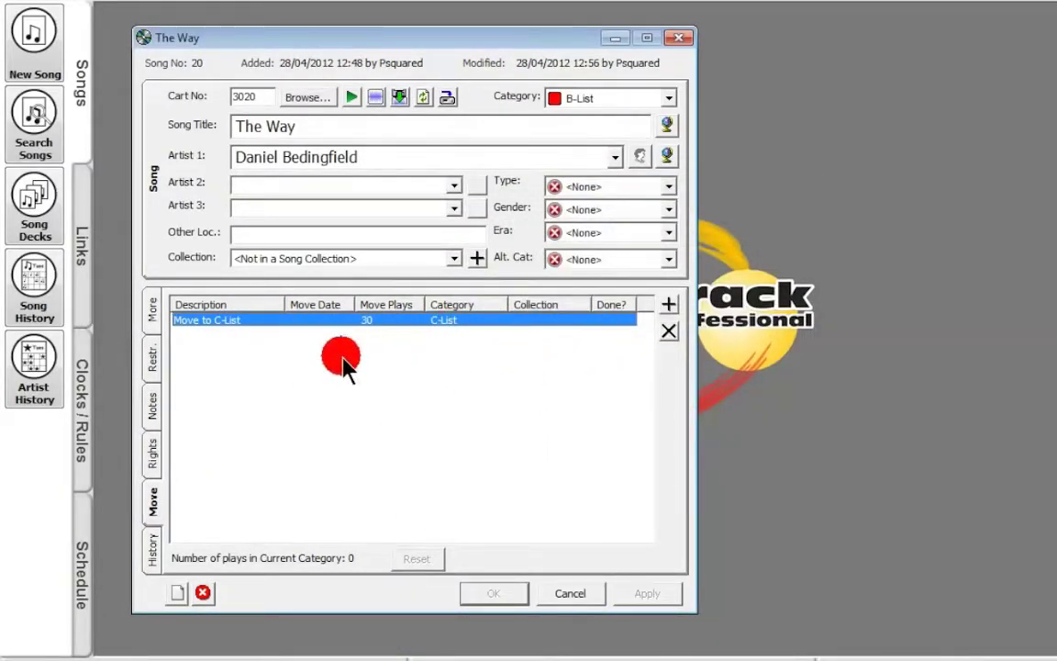
Step: Add a second future move that sends the song to the Pop category after 30 plays
{"action": "left_click", "coordinate": [668, 304]}
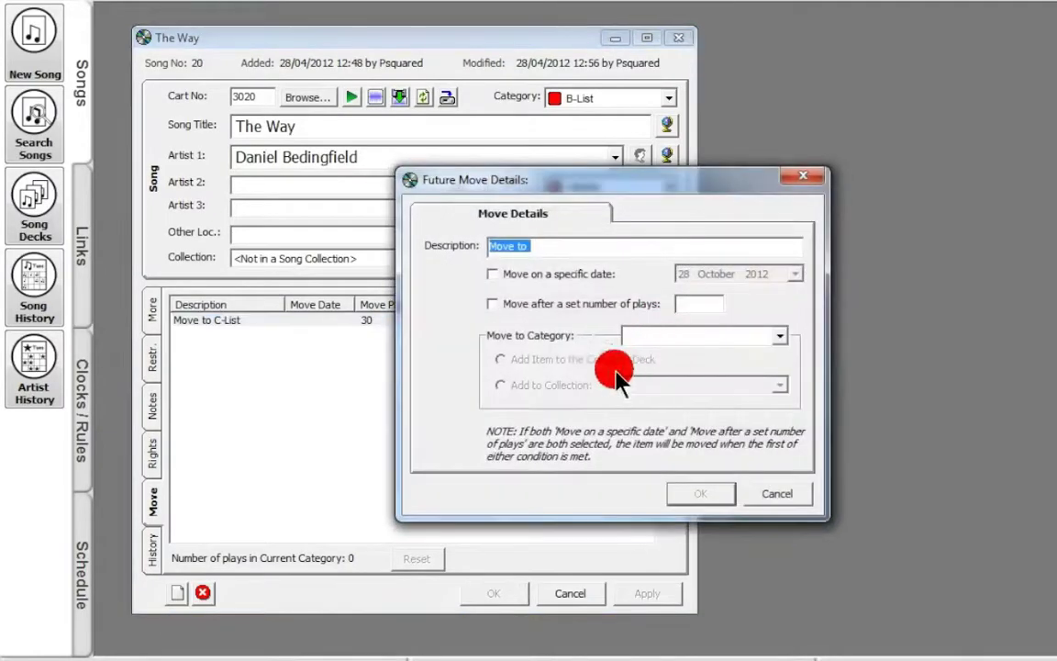
{"action": "left_click", "coordinate": [554, 309]}
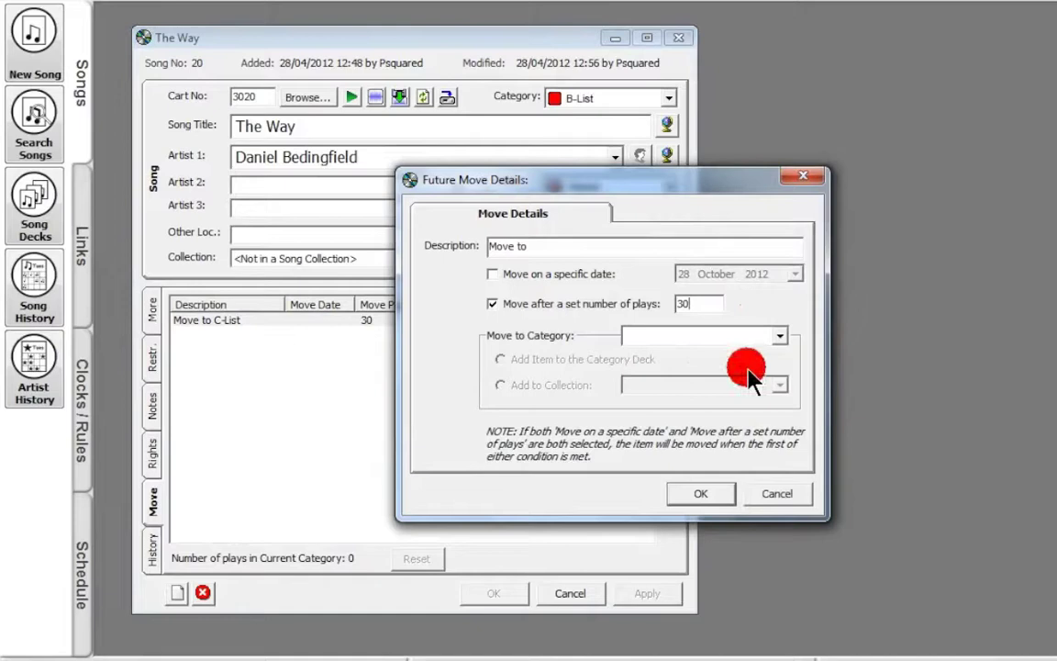
{"action": "left_click", "coordinate": [780, 336]}
{"action": "left_click", "coordinate": [668, 453]}
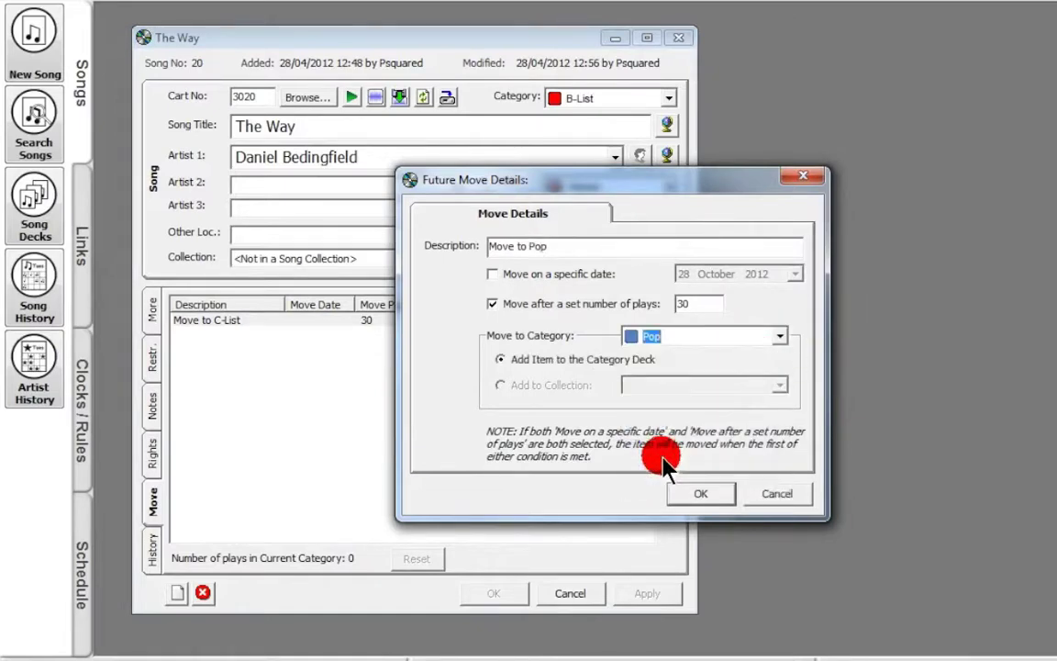
{"action": "left_click", "coordinate": [697, 495]}
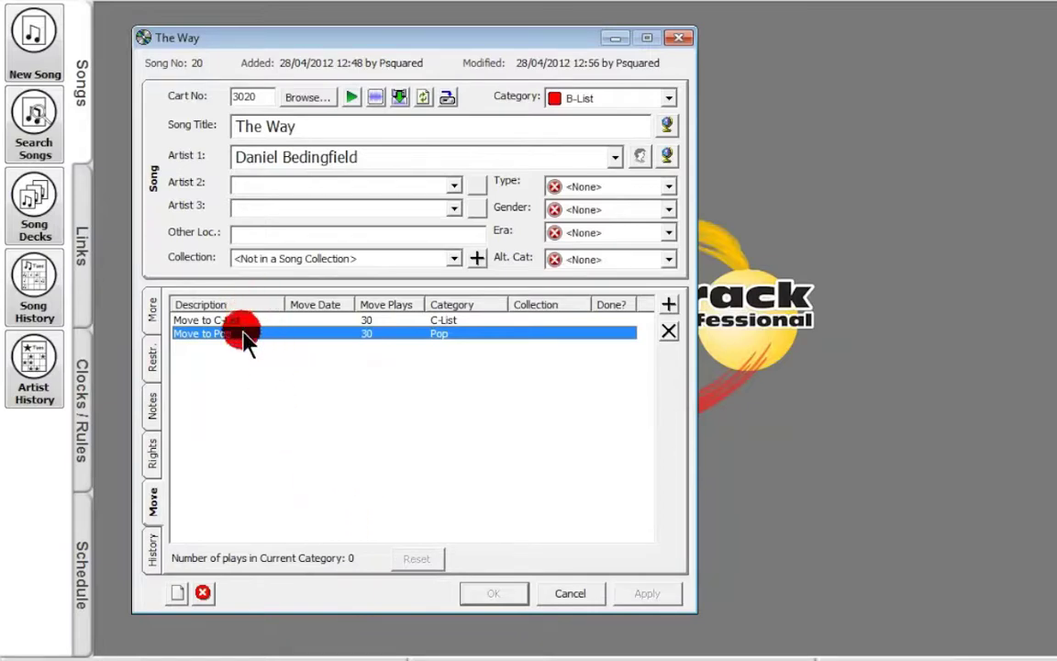
Step: Examine the song's scheduling history and the options of its tested-but-rejected report, and return to its list of future moves
{"action": "left_click", "coordinate": [154, 551]}
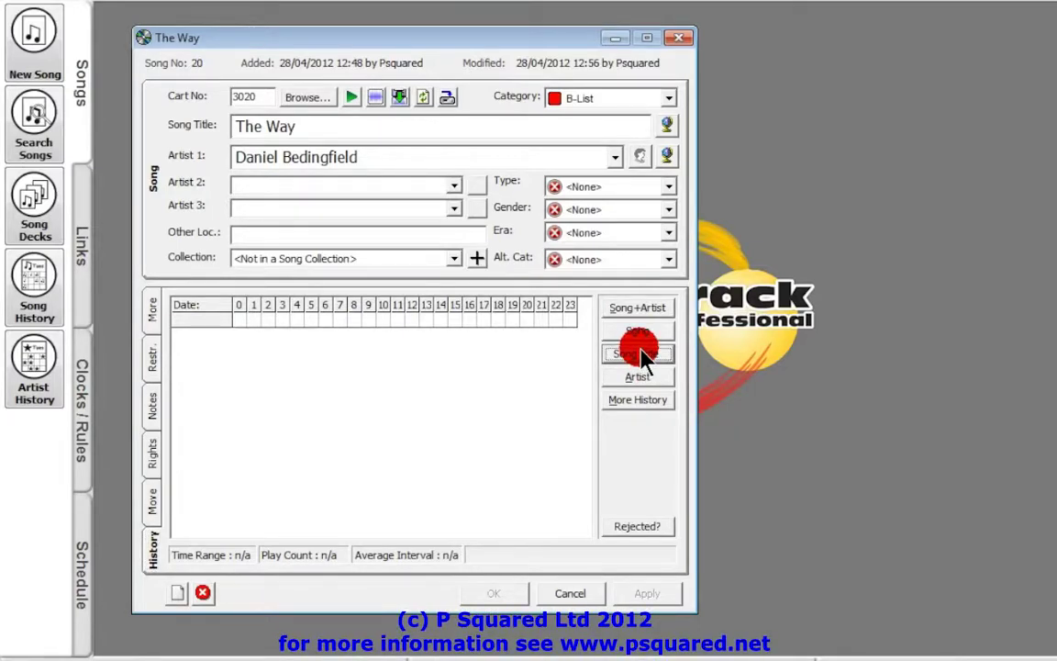
{"action": "left_click", "coordinate": [625, 404]}
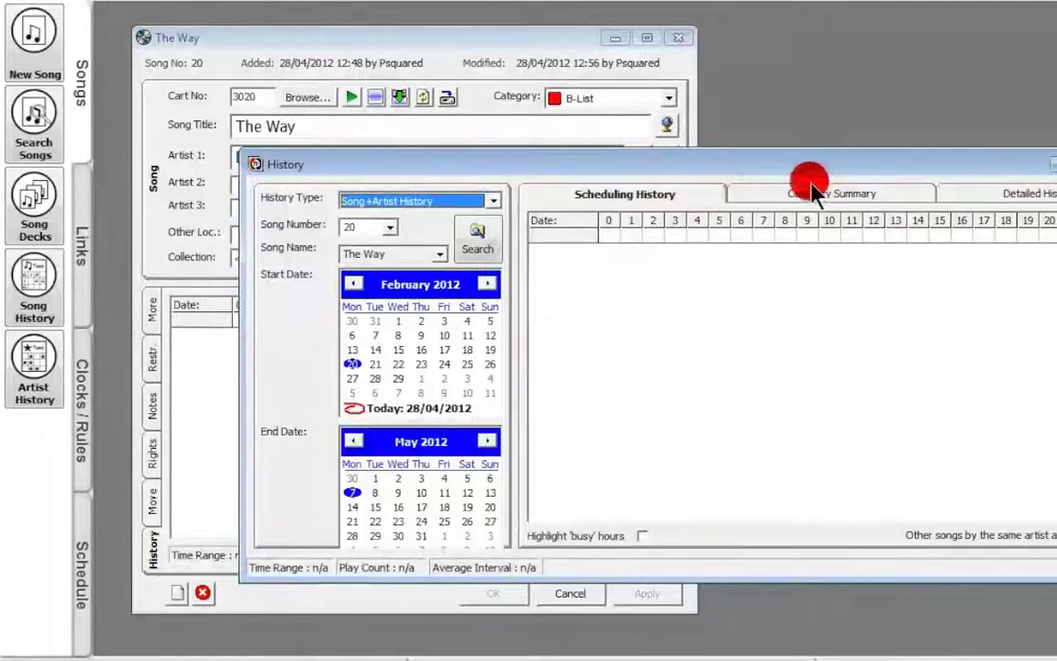
{"action": "left_click", "coordinate": [1050, 164]}
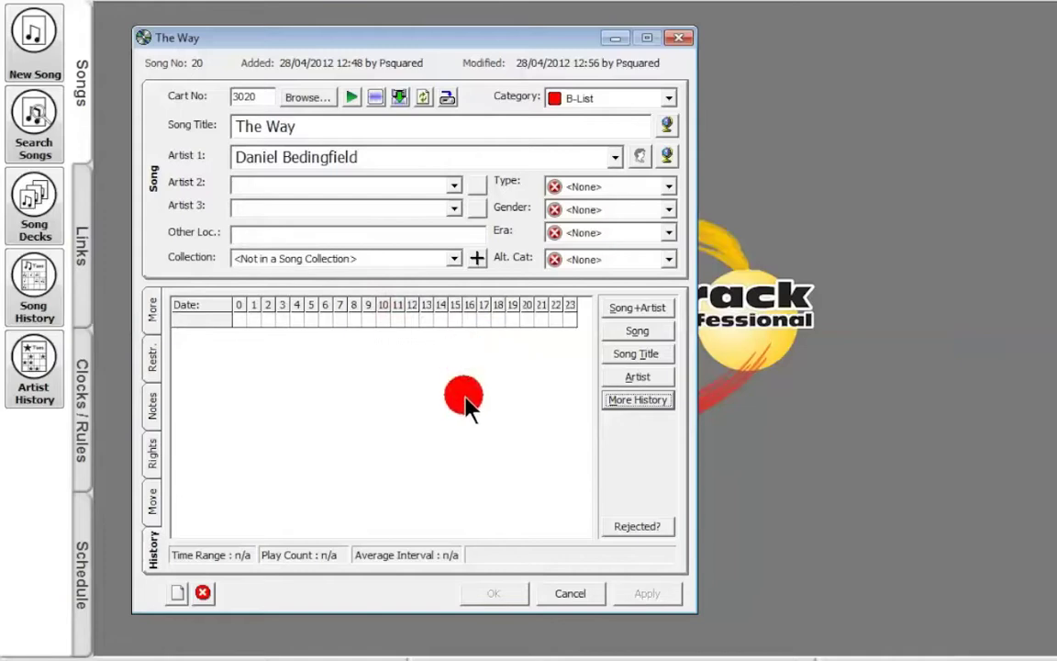
{"action": "left_click", "coordinate": [645, 530]}
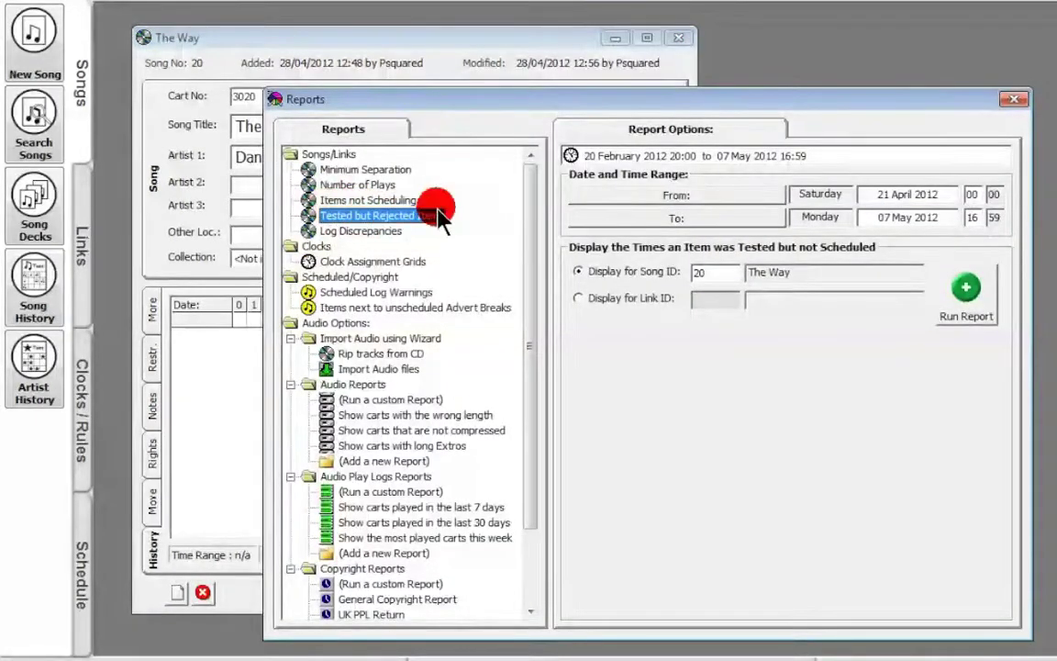
{"action": "left_click", "coordinate": [1017, 98]}
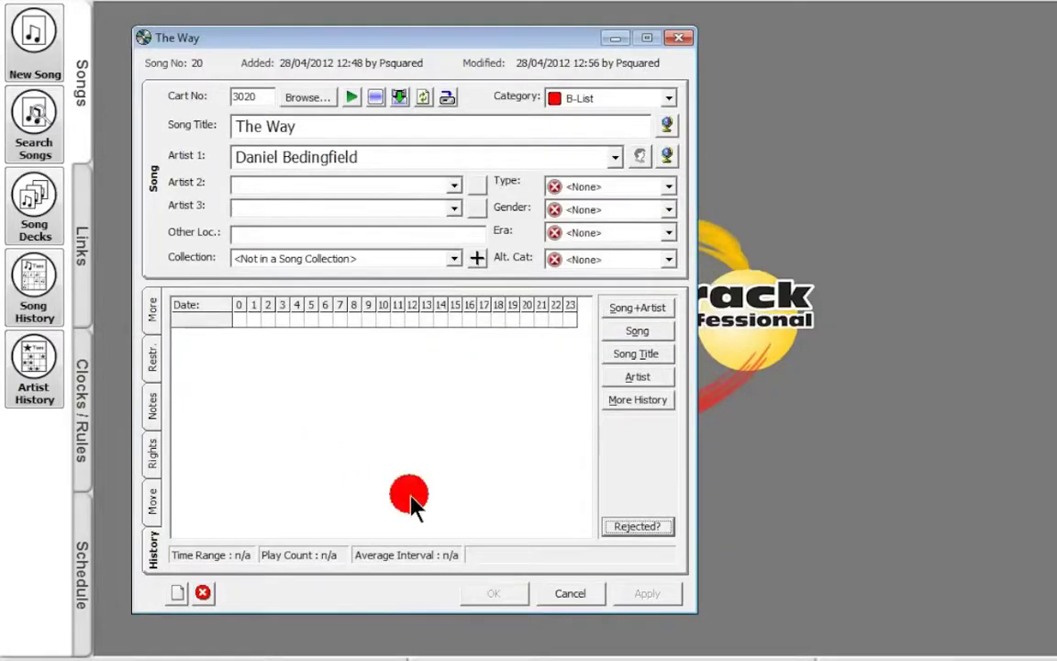
{"action": "left_click", "coordinate": [152, 502]}
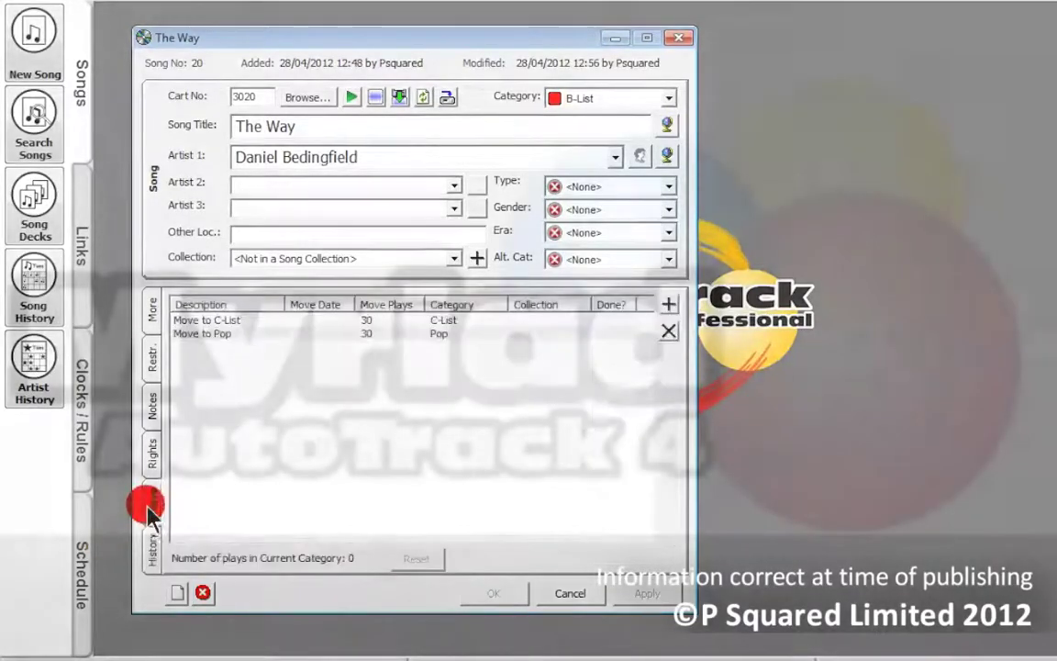